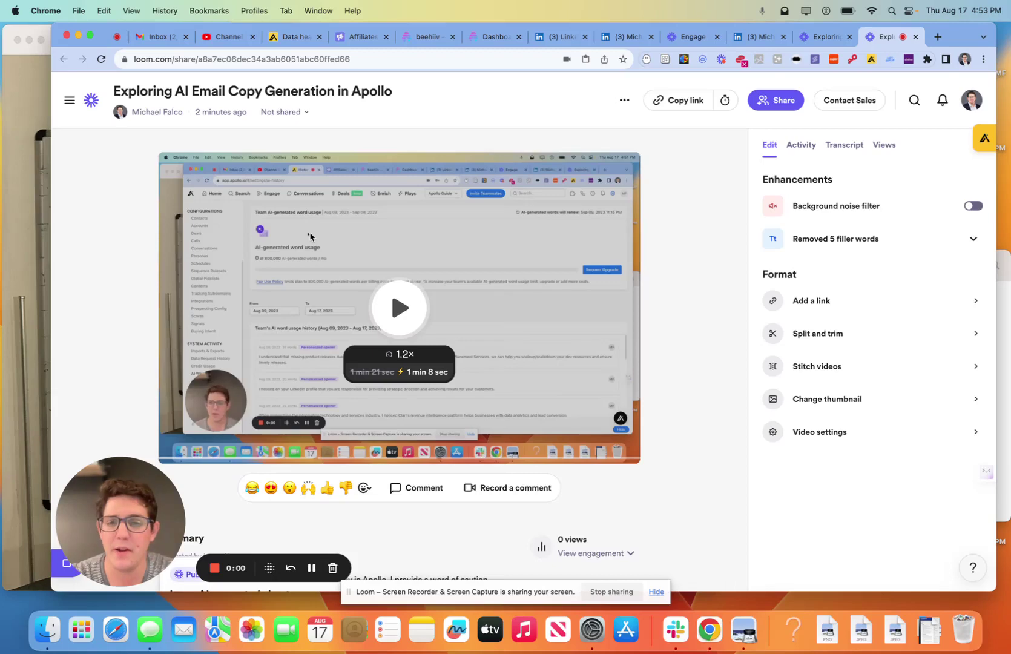
- Switch to the Apollo Data health center tab to show its four-step welcome dialog
click(292, 37)
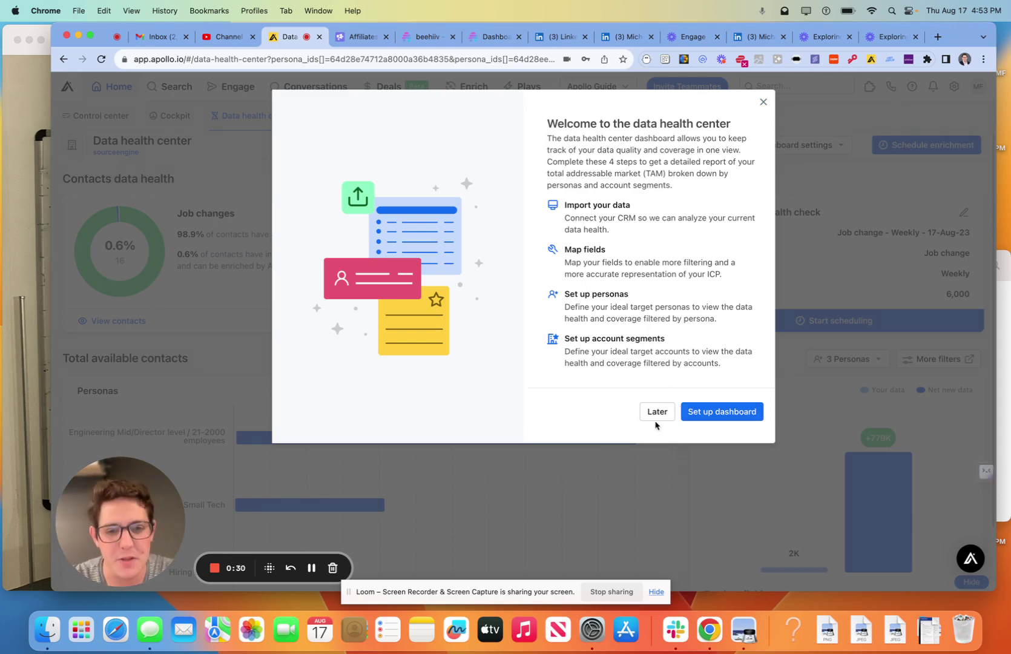
- Start dashboard setup, skip ahead to Map fields past the CRM warning, then return to Import your data
click(688, 419)
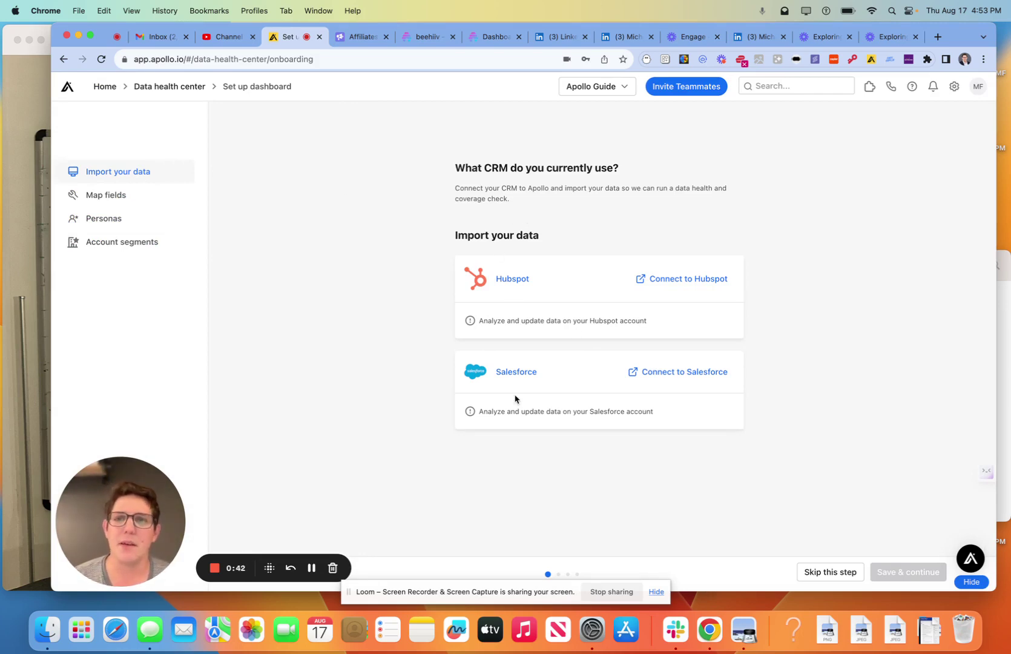
click(103, 198)
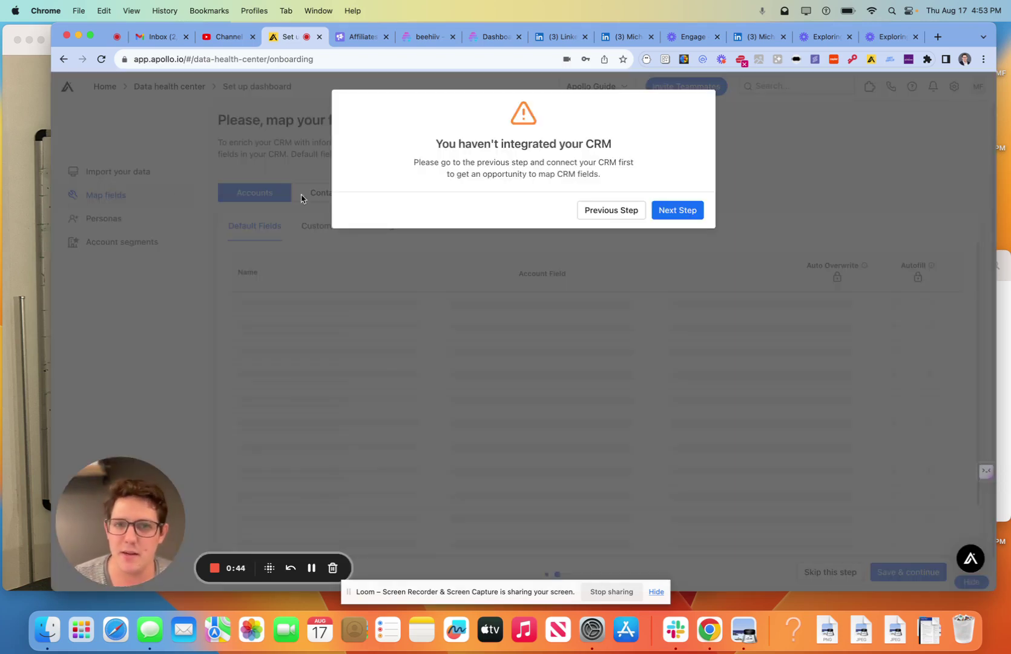
click(672, 212)
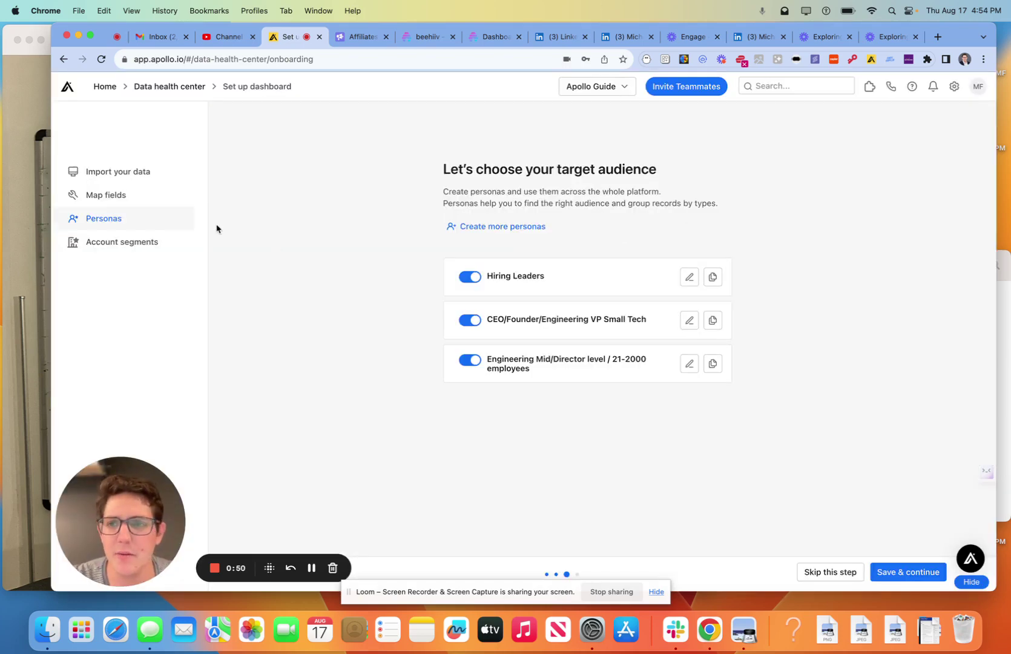
click(83, 171)
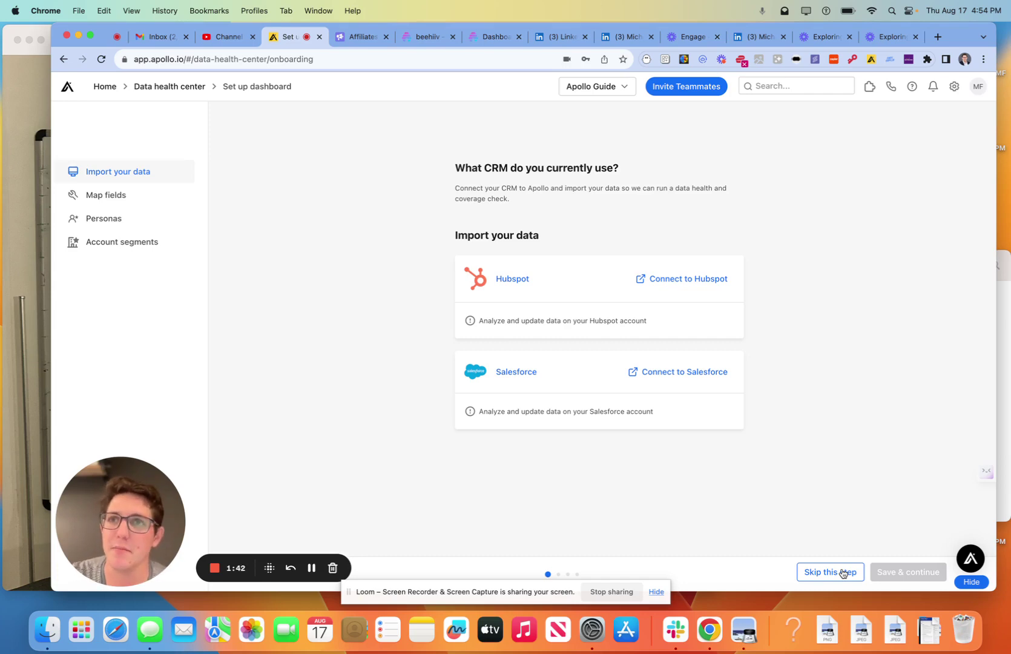
- Skip the CRM import, accept the no-CRM warning, save Personas, and open the dashboard
click(842, 573)
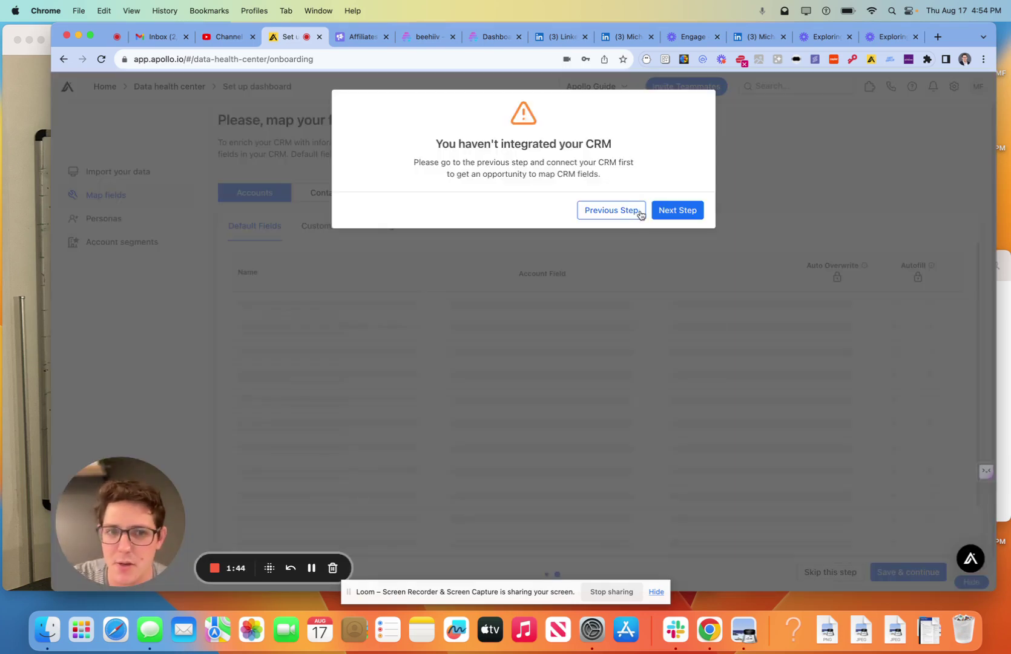
click(671, 212)
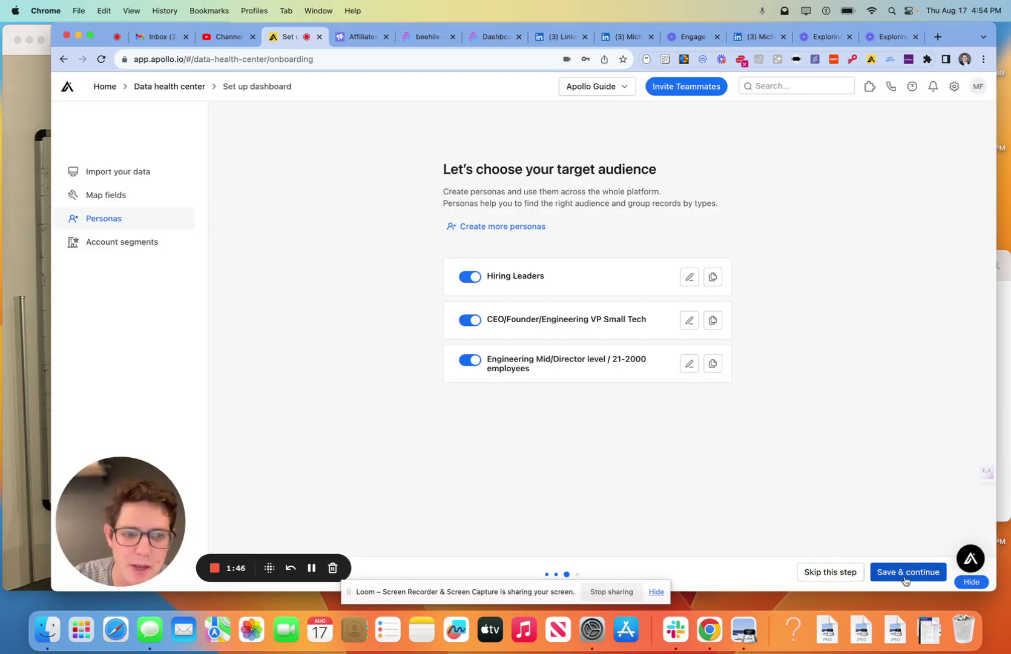
click(907, 574)
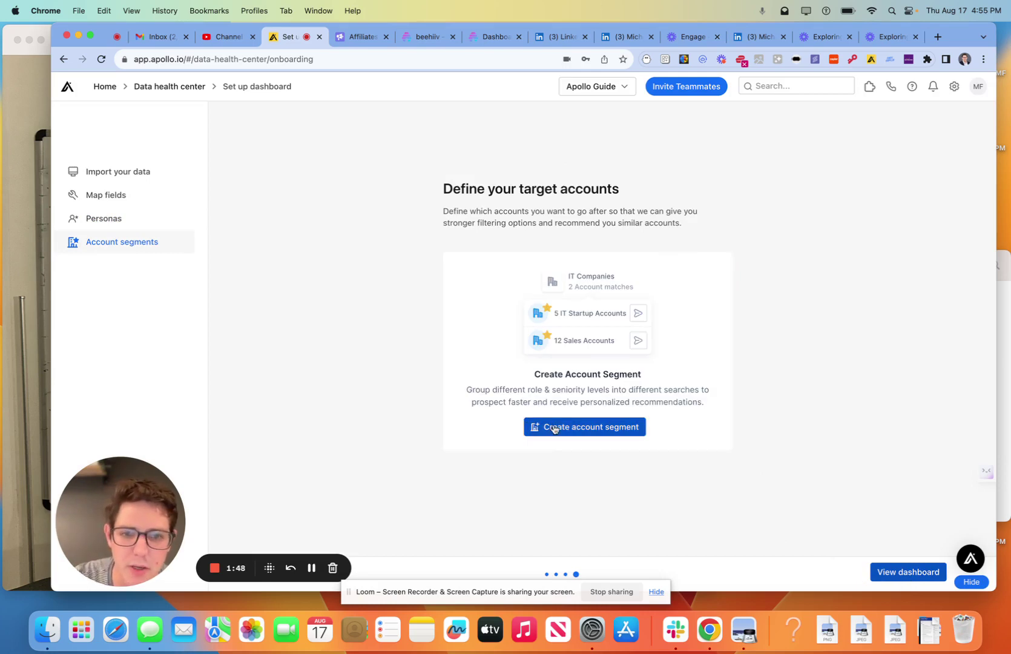
click(879, 571)
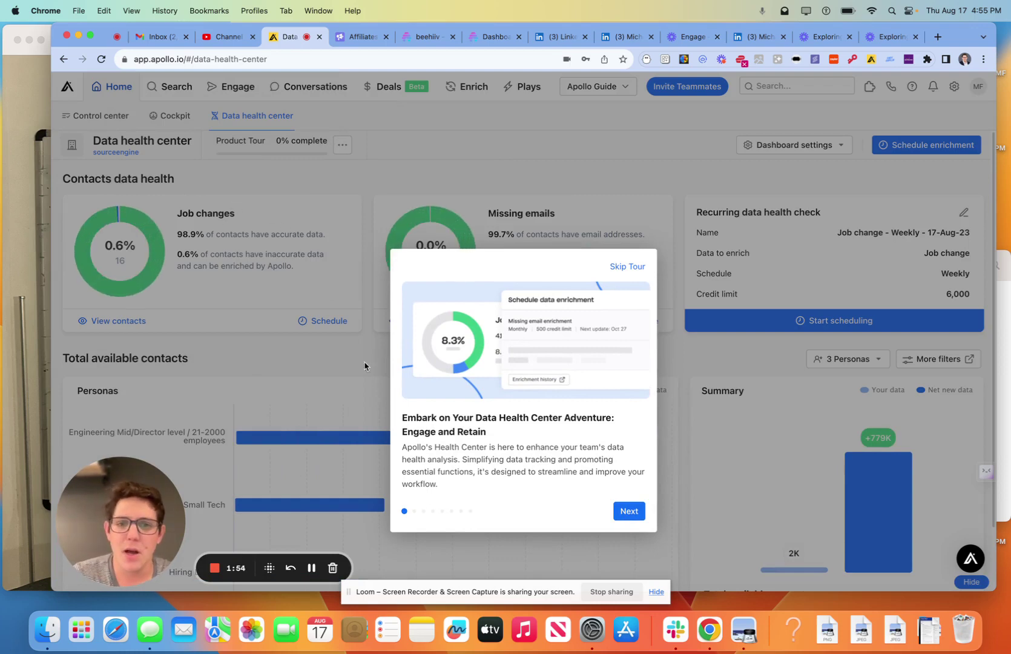
- Step through the tour tips, from Job changes and Missing emails to Personas and Summary, then finish
click(629, 513)
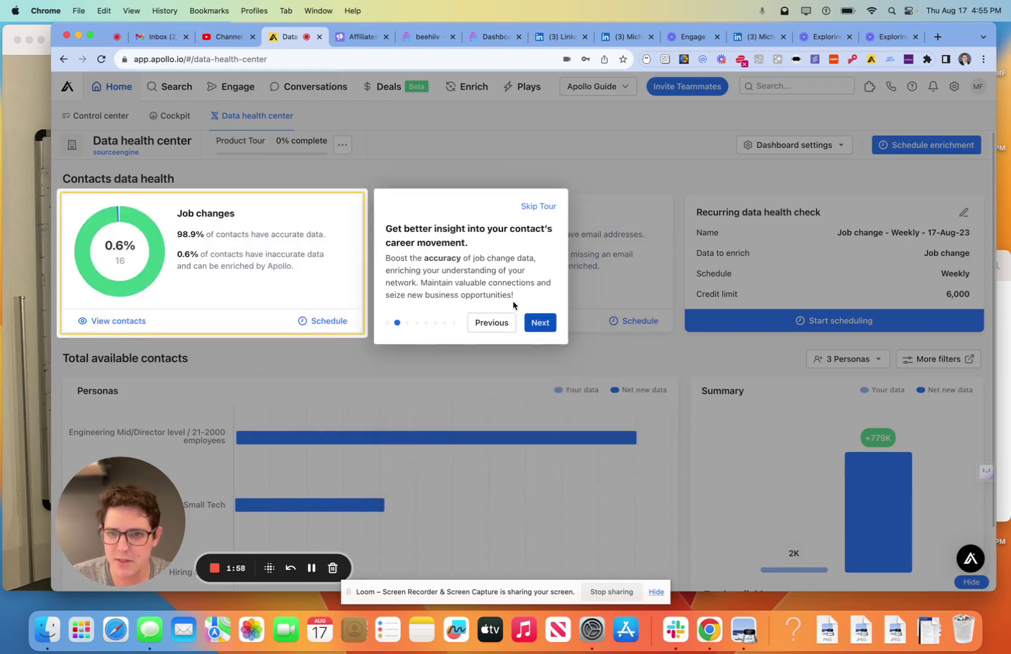
click(537, 325)
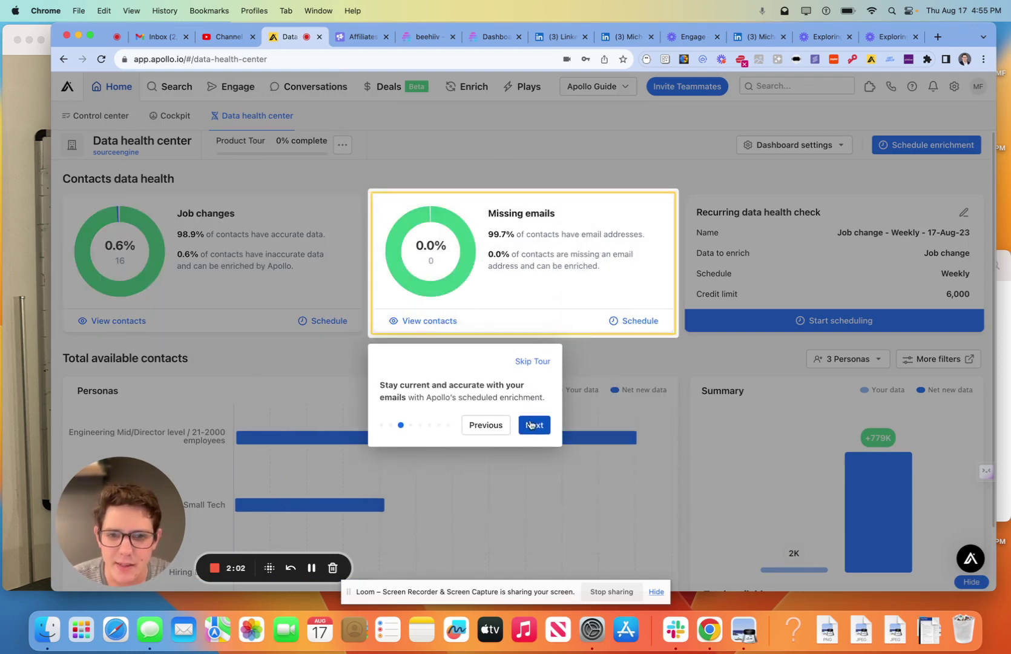
click(533, 424)
click(766, 458)
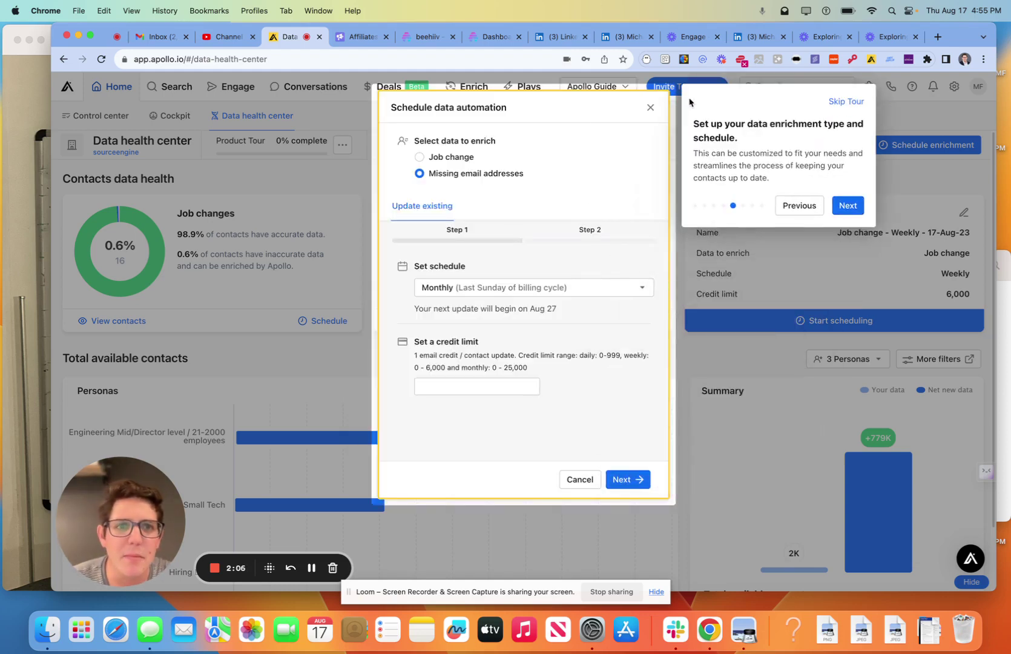
click(848, 206)
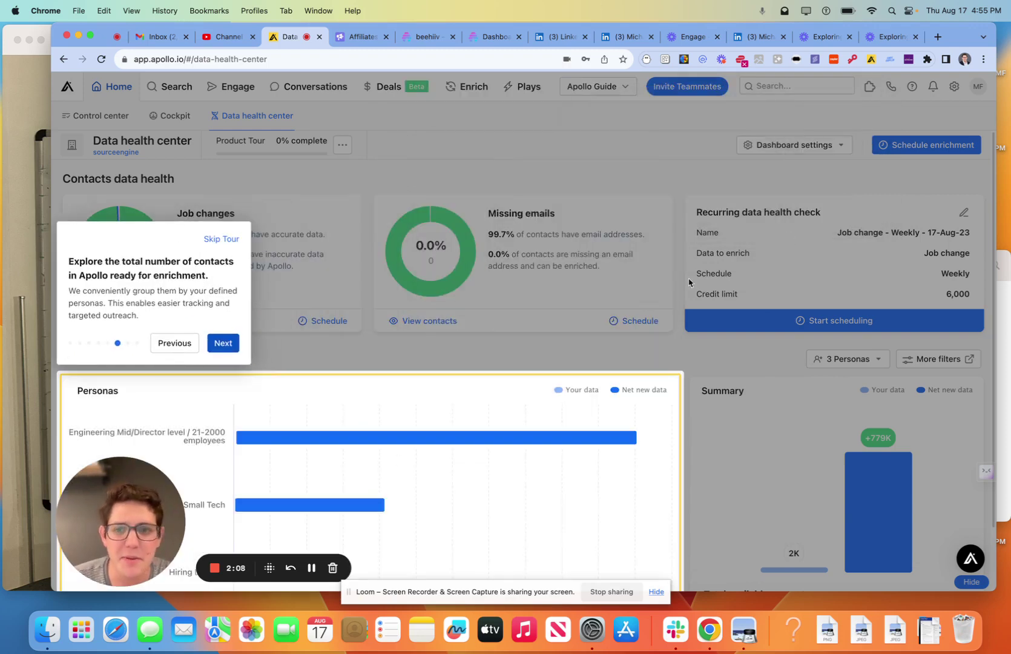
click(222, 343)
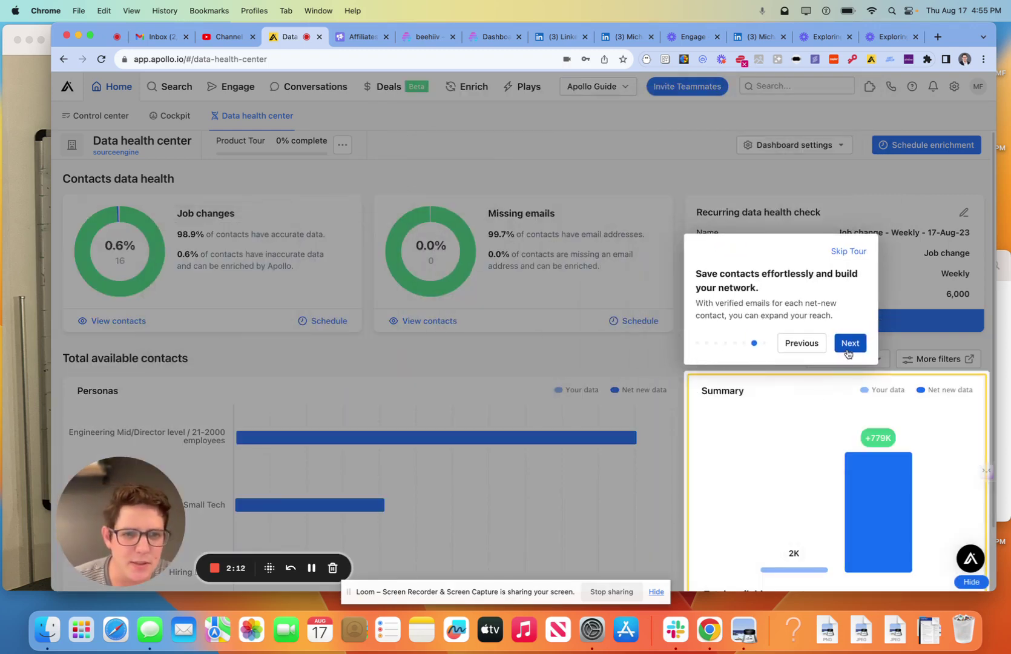
click(849, 344)
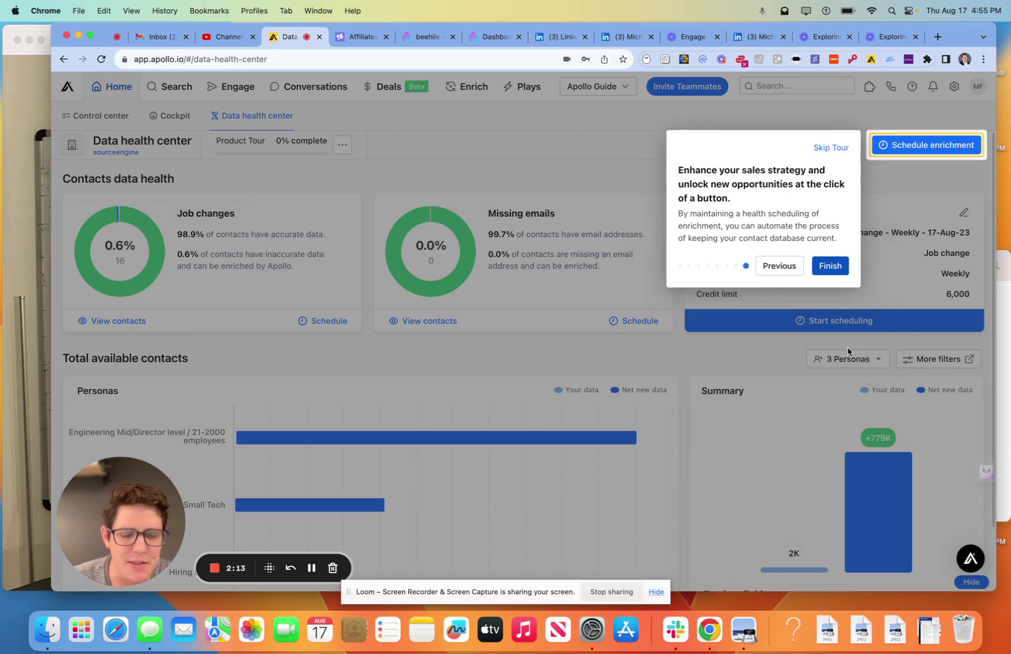
click(839, 267)
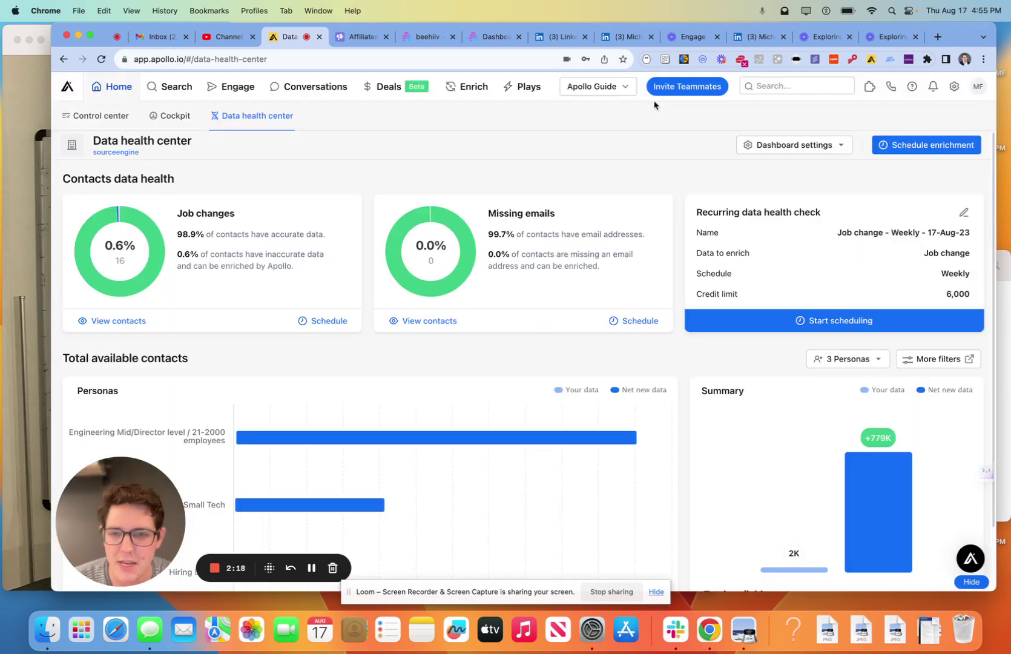
click(652, 104)
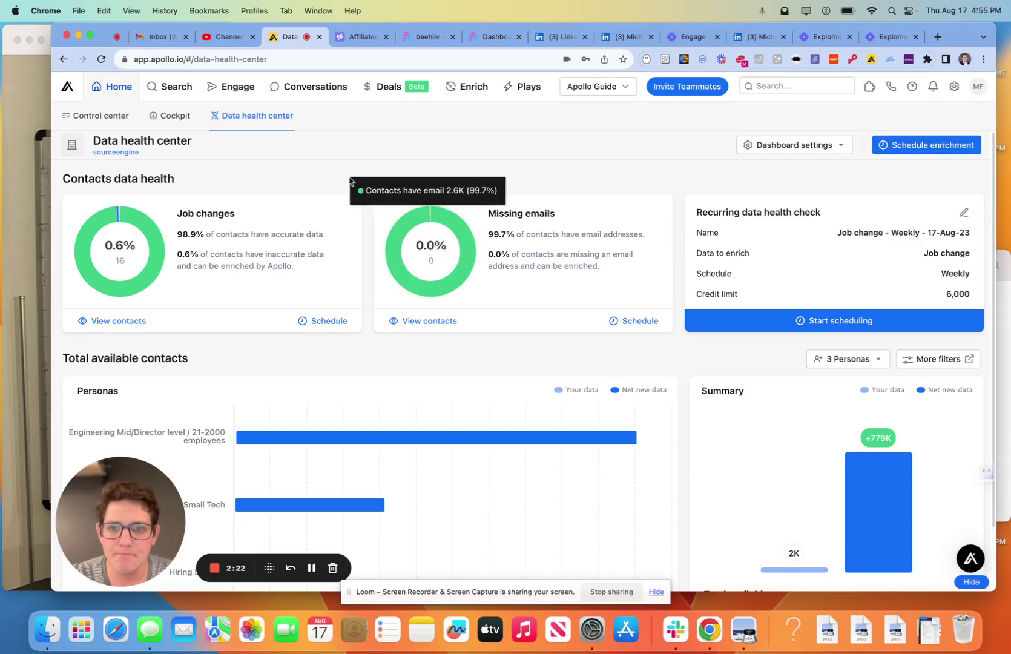
scroll(345, 177, down, 3)
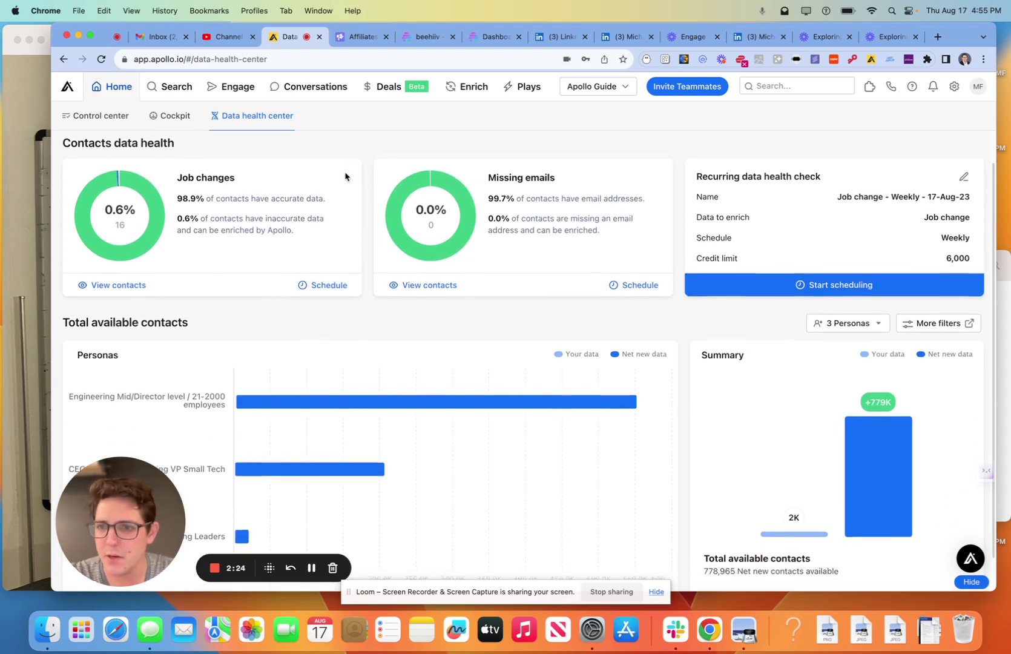
scroll(345, 176, up, 3)
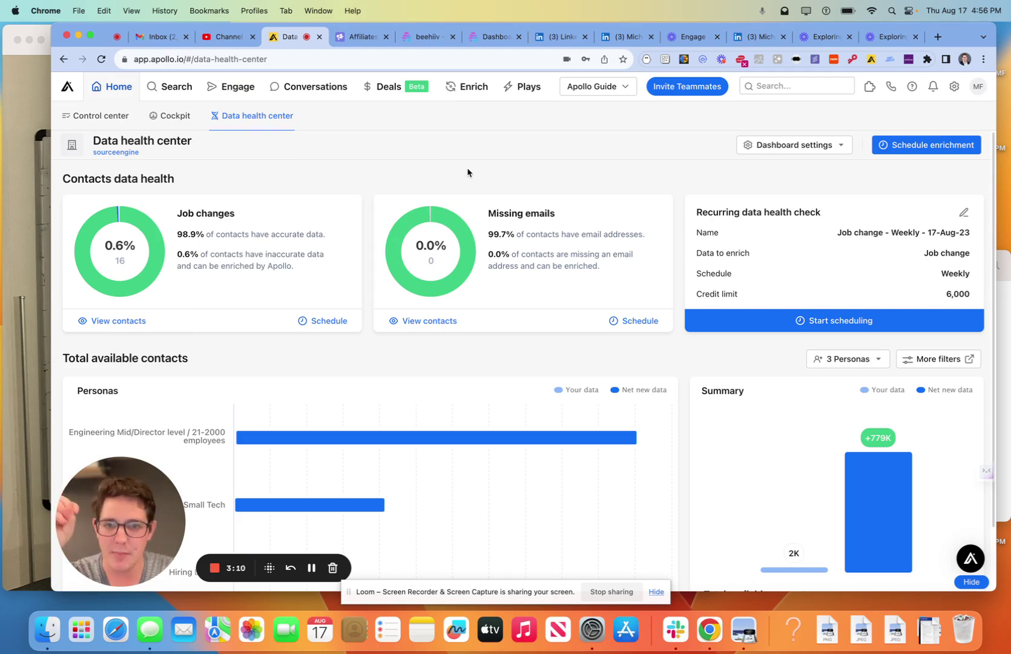
mouse_move(175, 258)
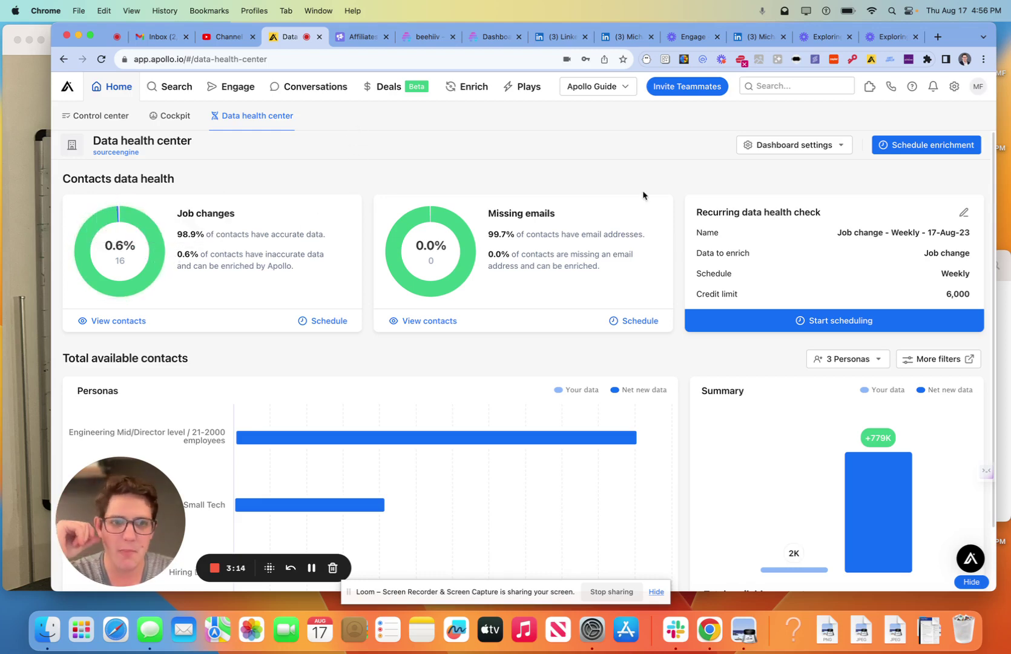
scroll(773, 210, down, 3)
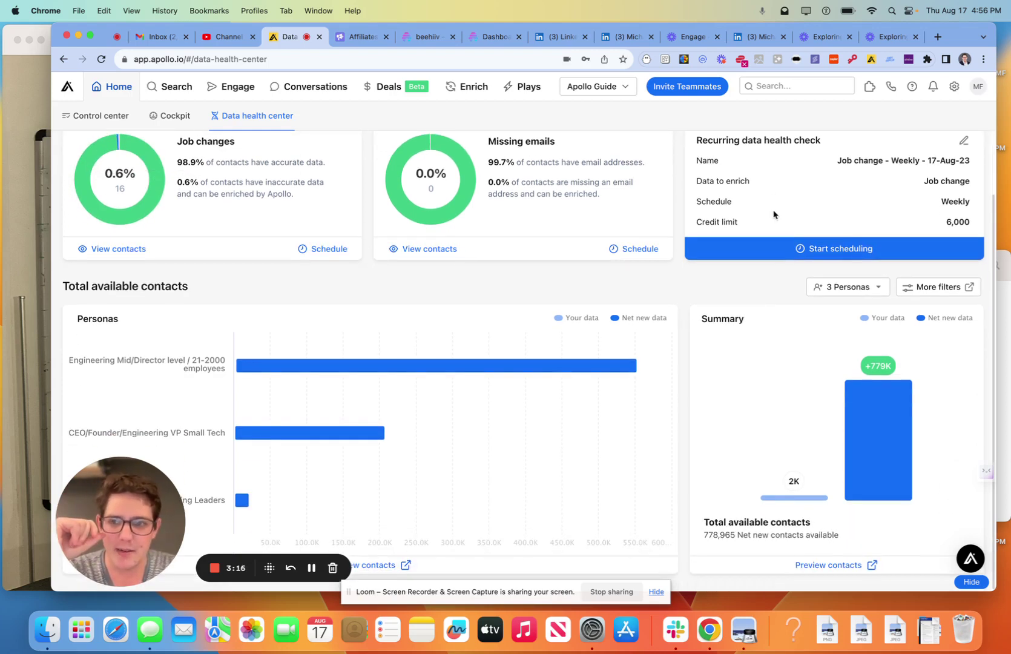
scroll(579, 264, up, 3)
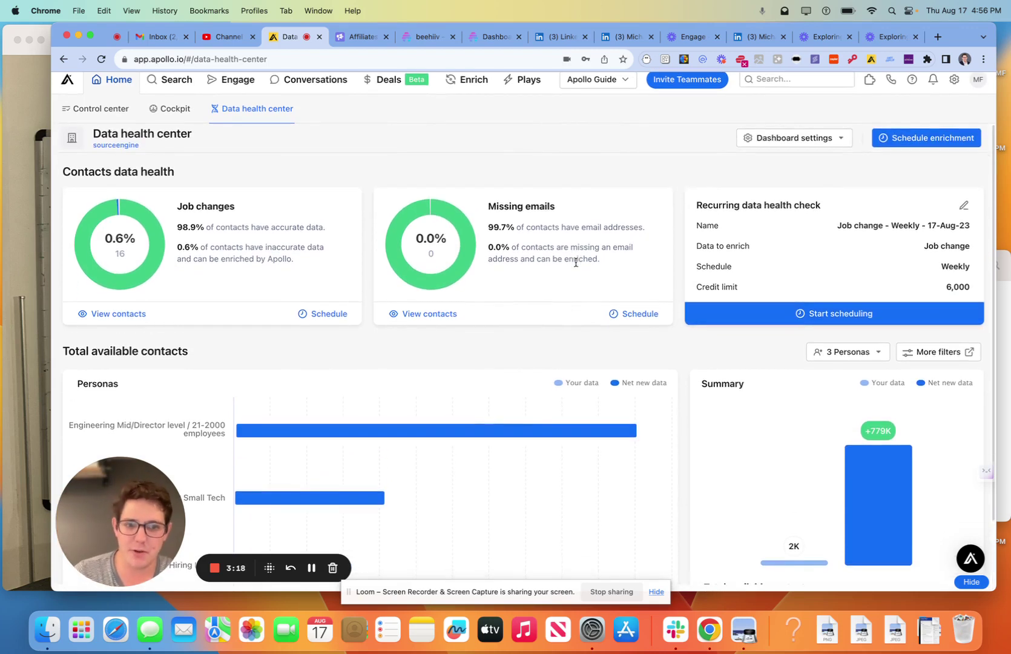
scroll(576, 262, down, 3)
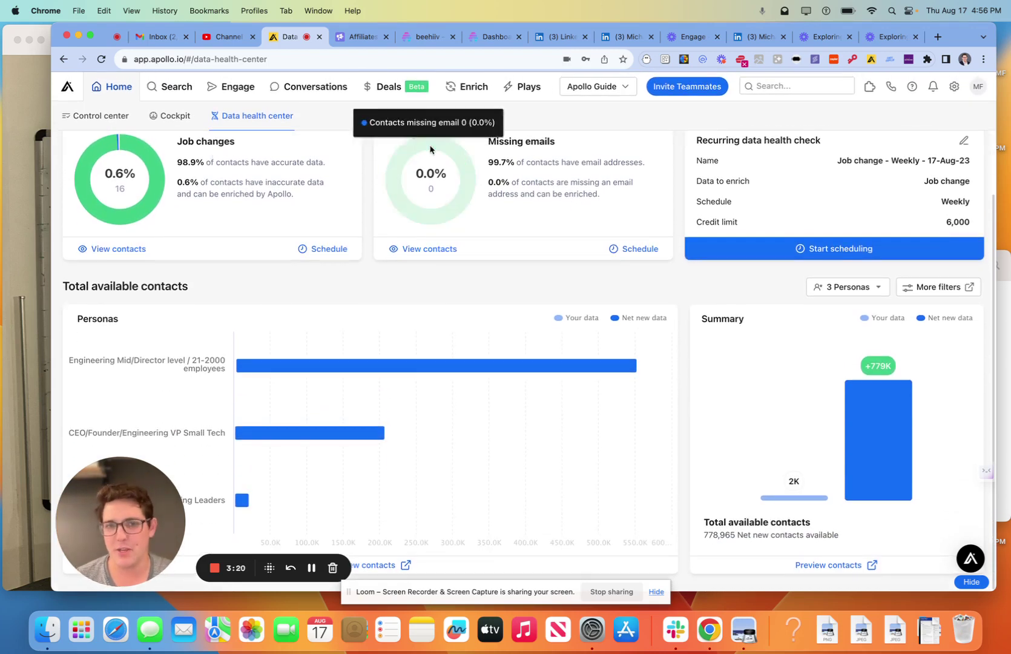
mouse_move(340, 424)
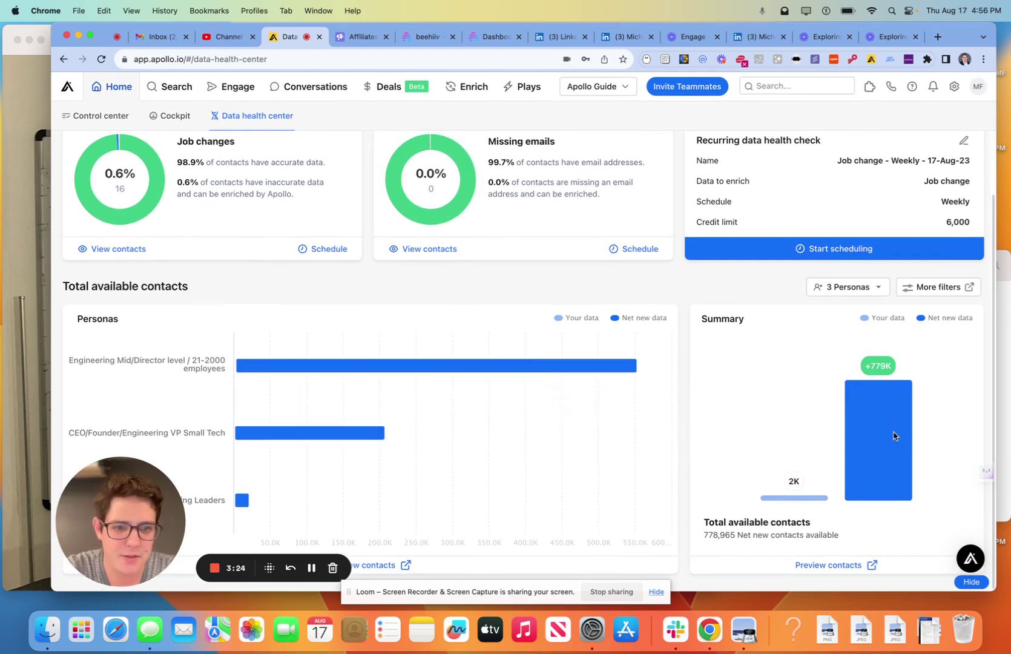
scroll(836, 318, up, 1)
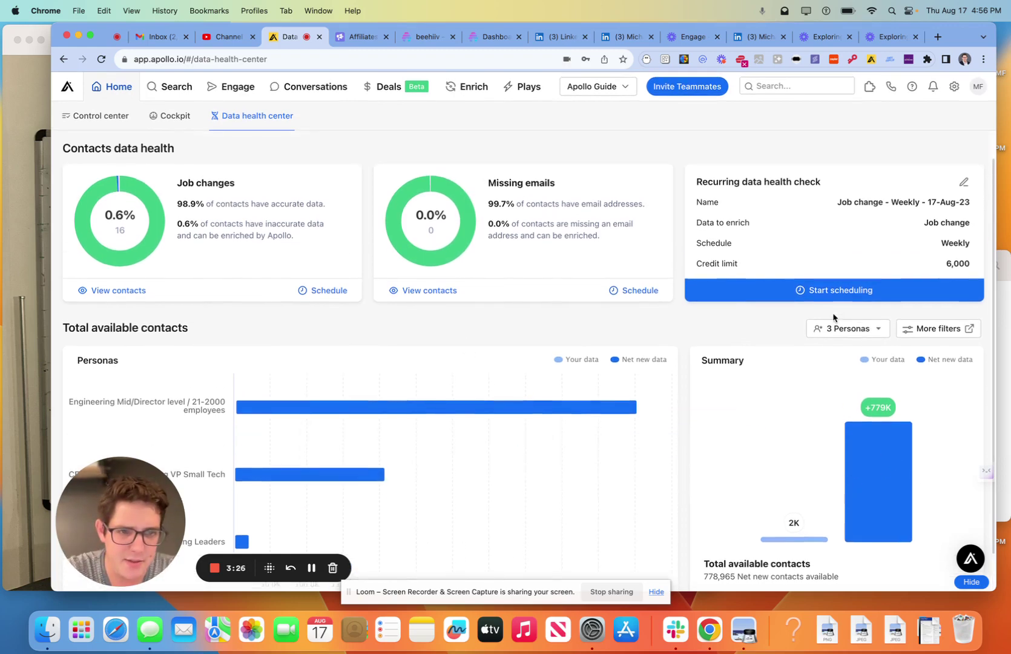
click(839, 330)
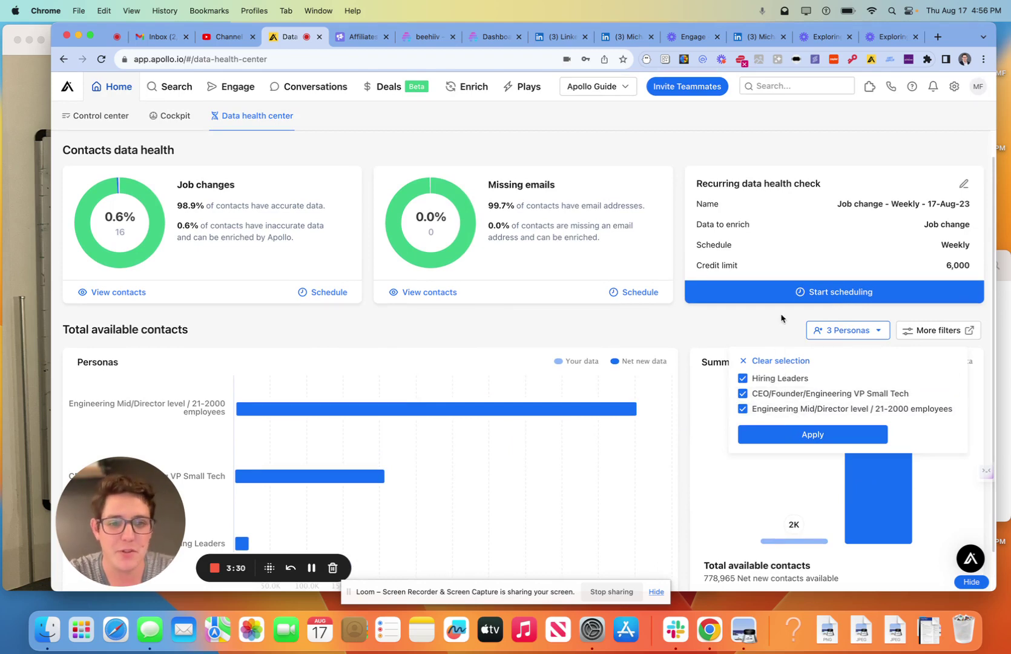
click(779, 329)
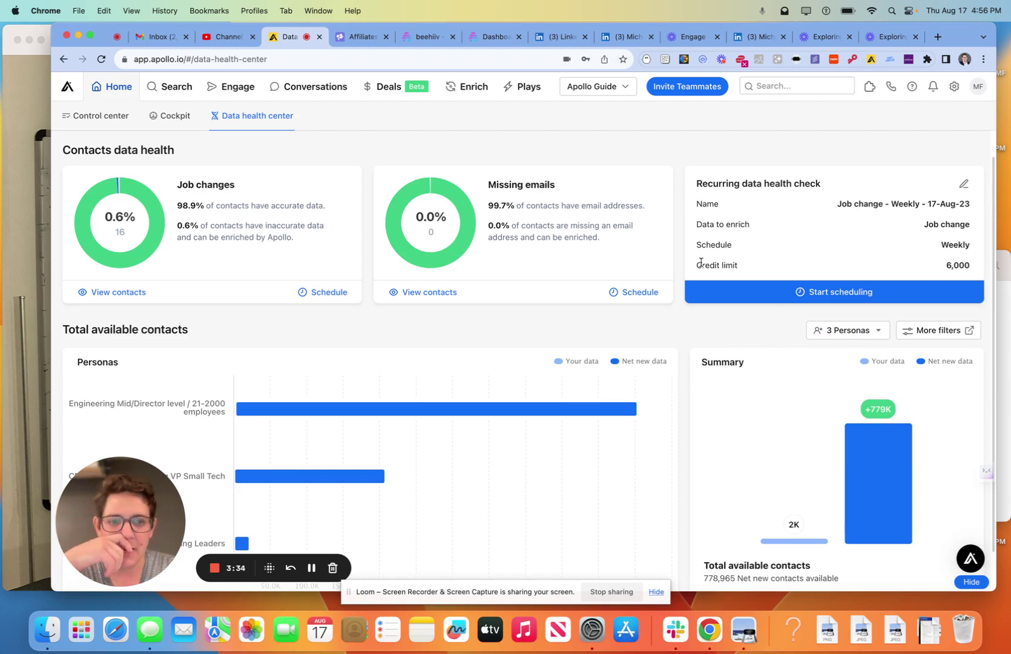
scroll(691, 346, up, 1)
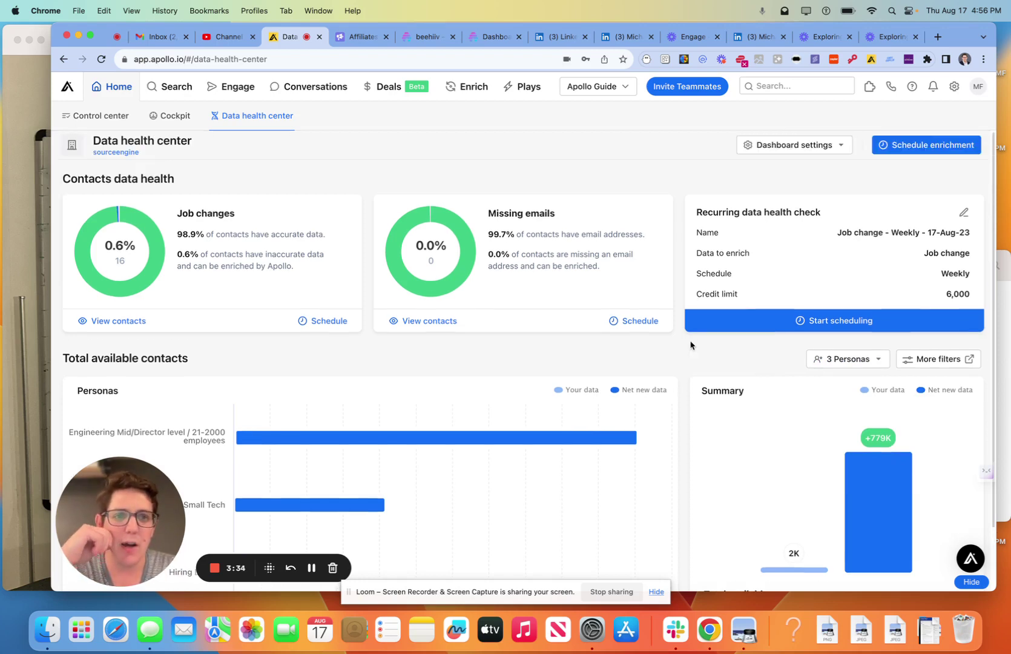
- Open the Scheduled data automation window via Schedule enrichment
click(953, 144)
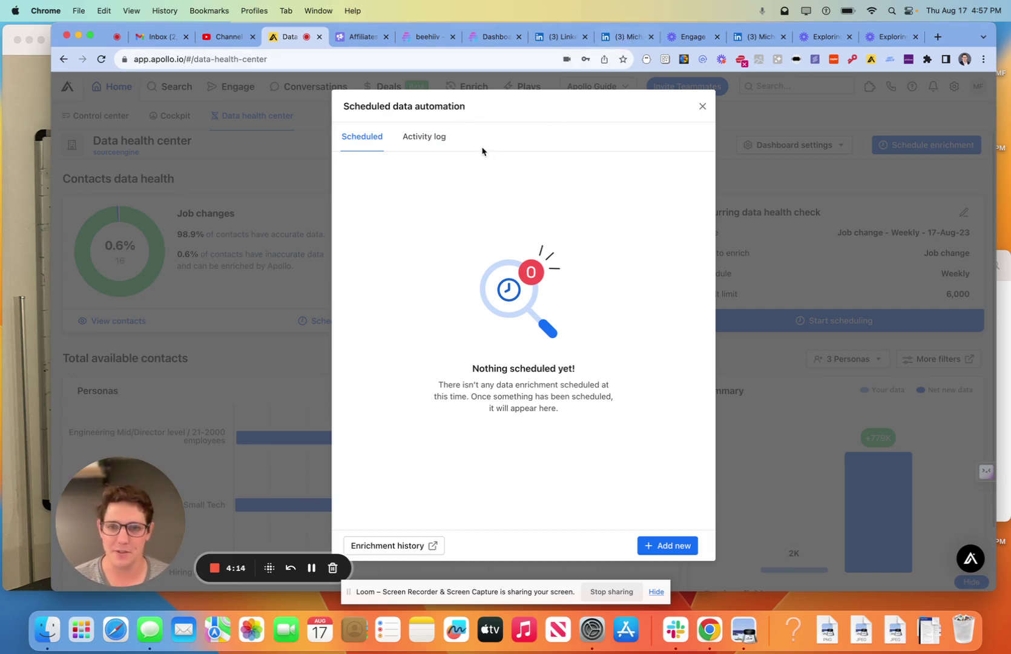
- Add a new job-change enrichment automation with a Monthly schedule
click(654, 545)
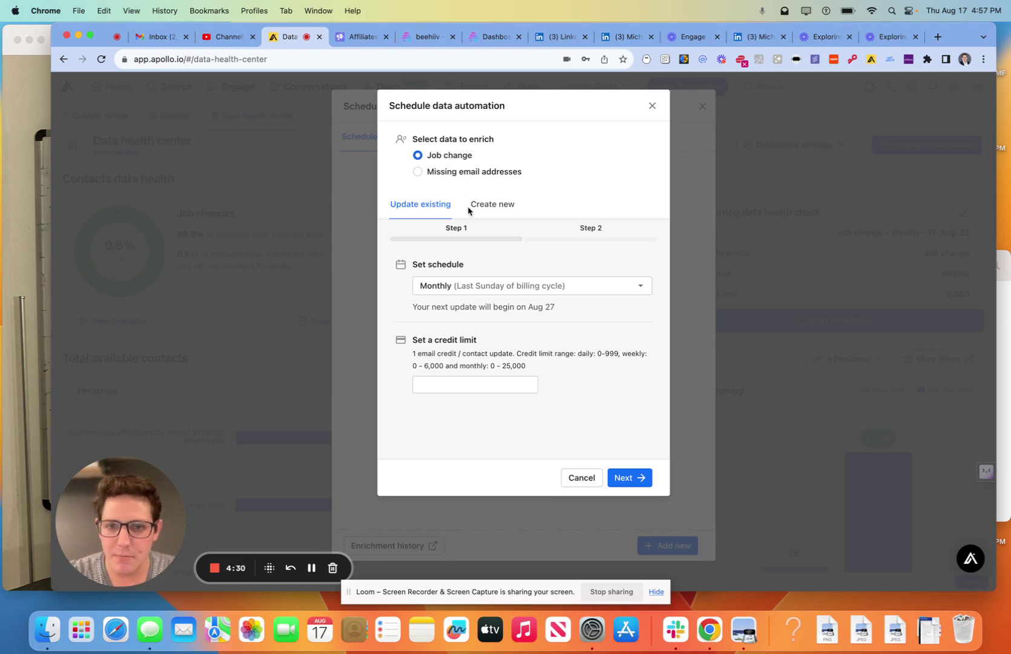
click(493, 288)
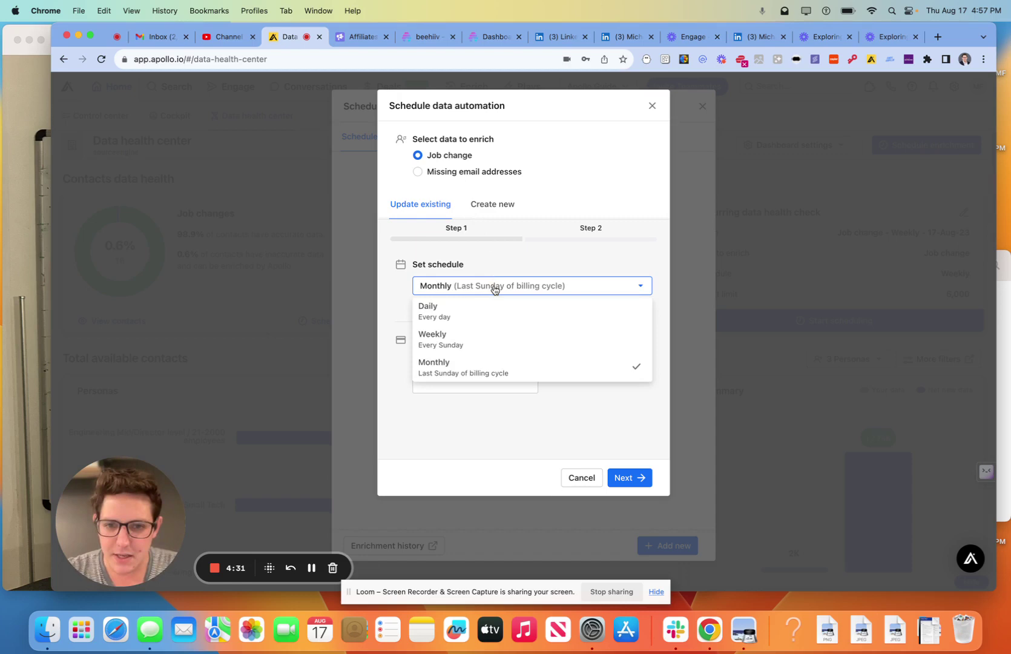
click(494, 373)
click(474, 382)
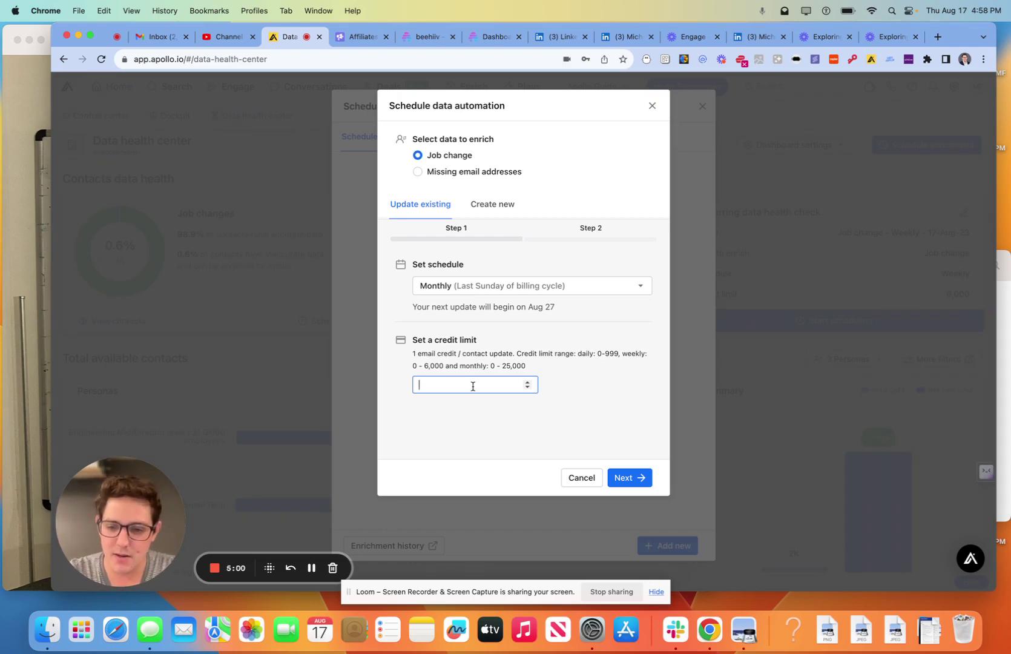
- Enter 20000 as the automation's monthly credit limit
text(20000)
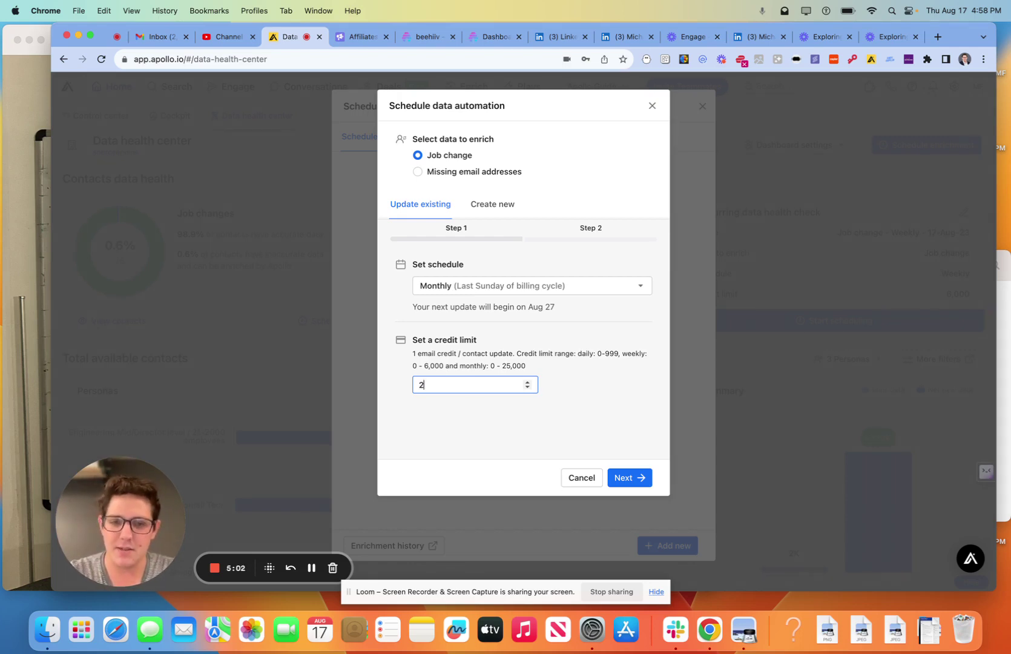
click(473, 441)
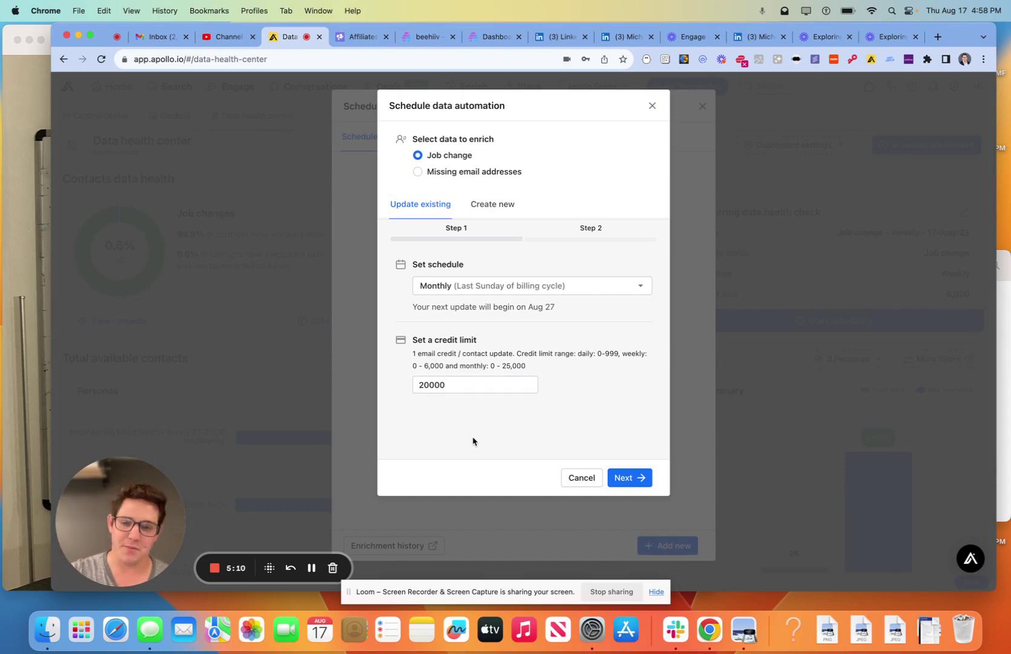
click(462, 391)
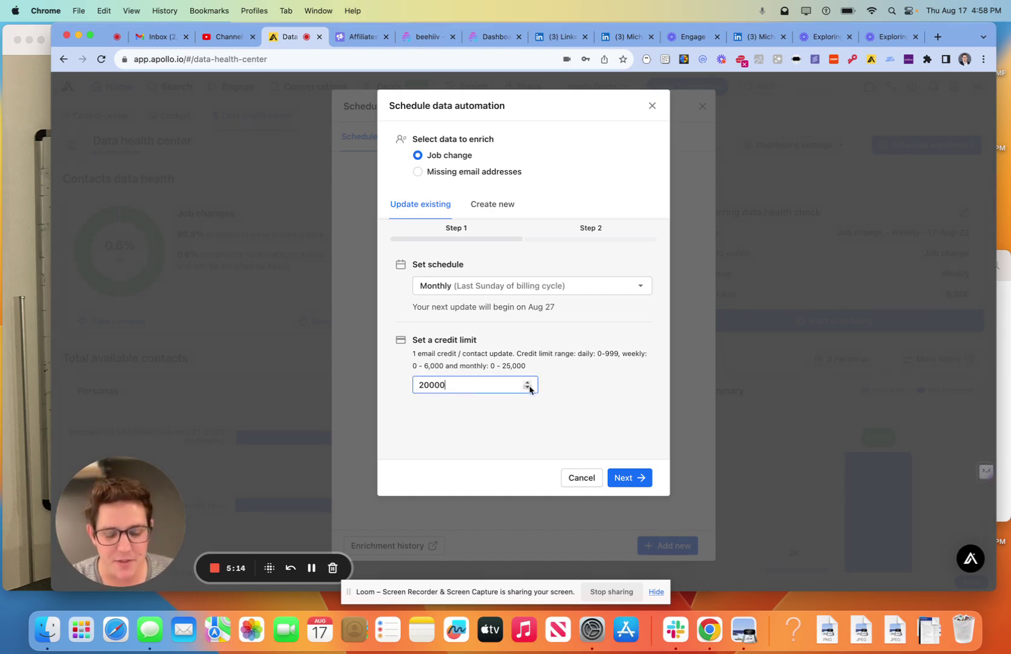
double_click(460, 377)
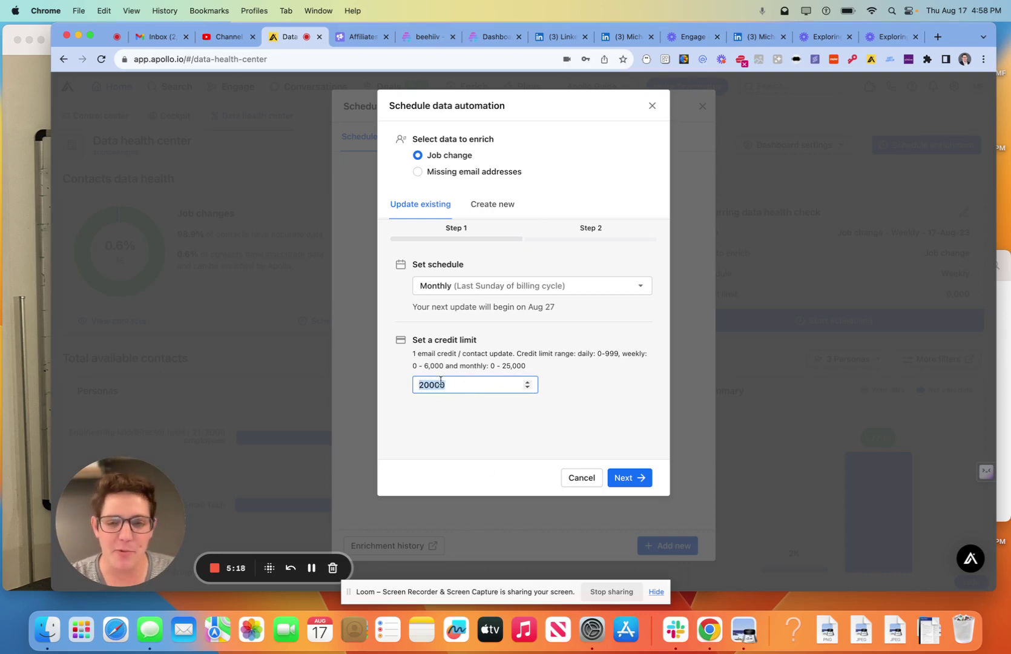
click(444, 384)
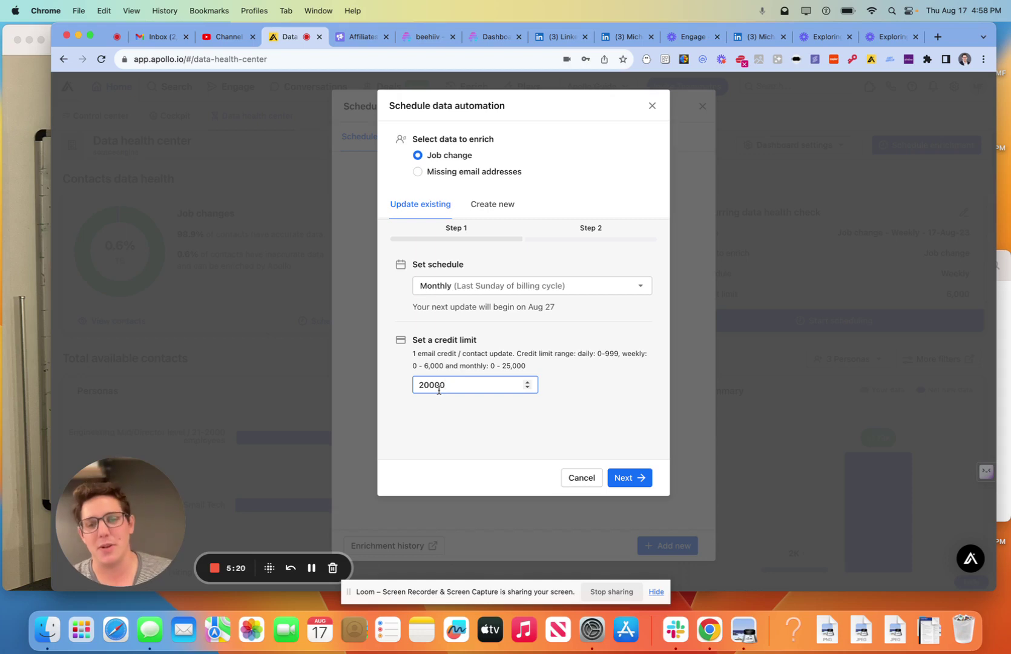
click(506, 418)
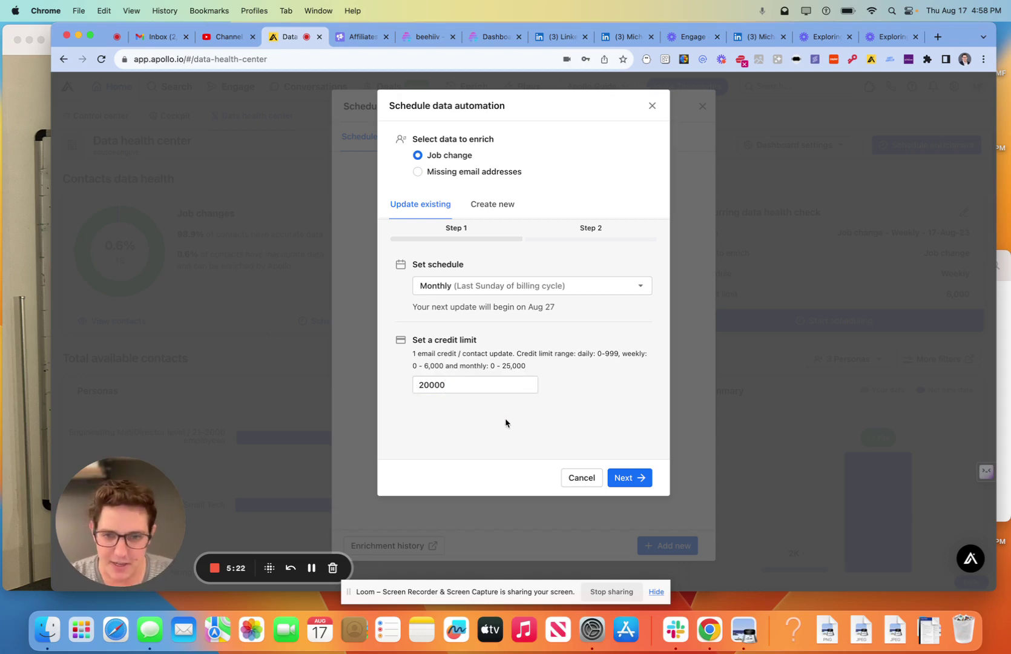
click(457, 391)
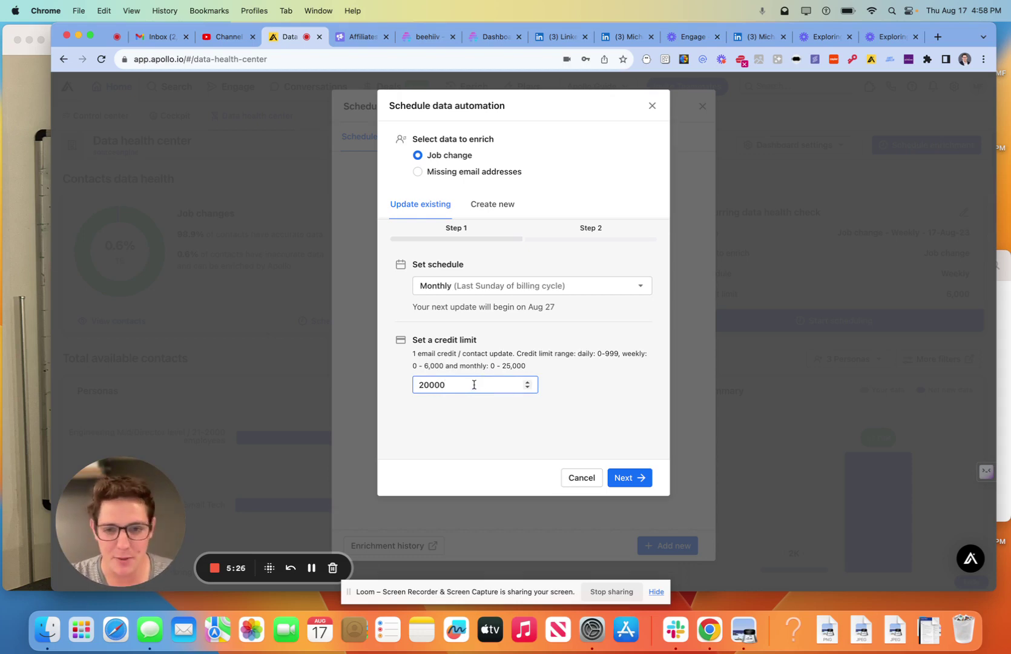
- Move to step 2 and name the automation 'Monthly Job Change'
click(634, 478)
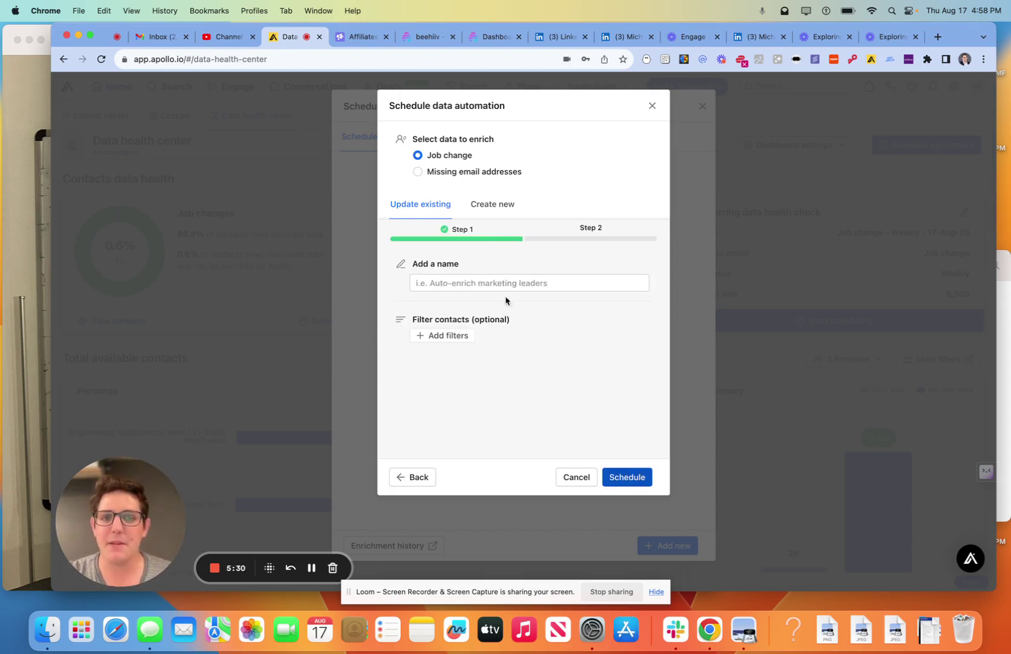
click(453, 282)
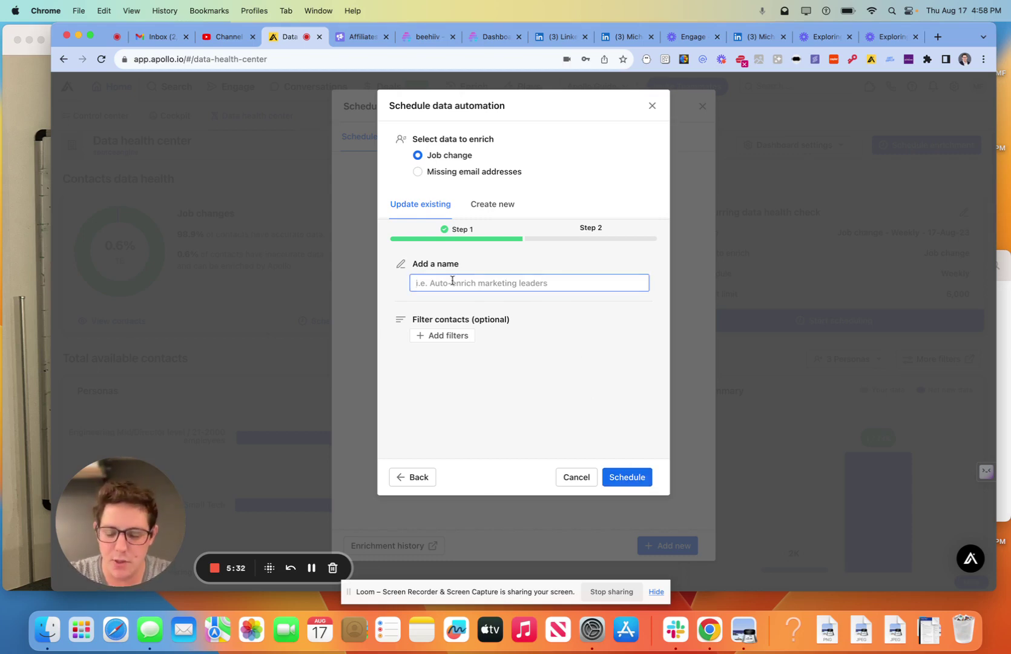
text(Month)
key(BackSpace)
key(BackSpace)
text(h)
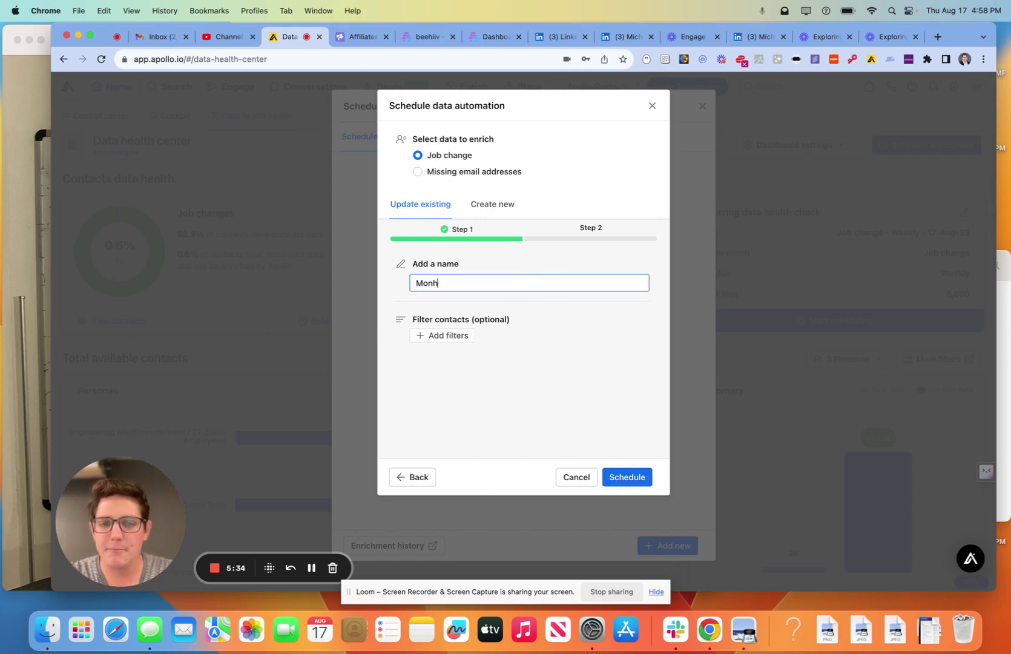
key(BackSpace)
text(thly Job C)
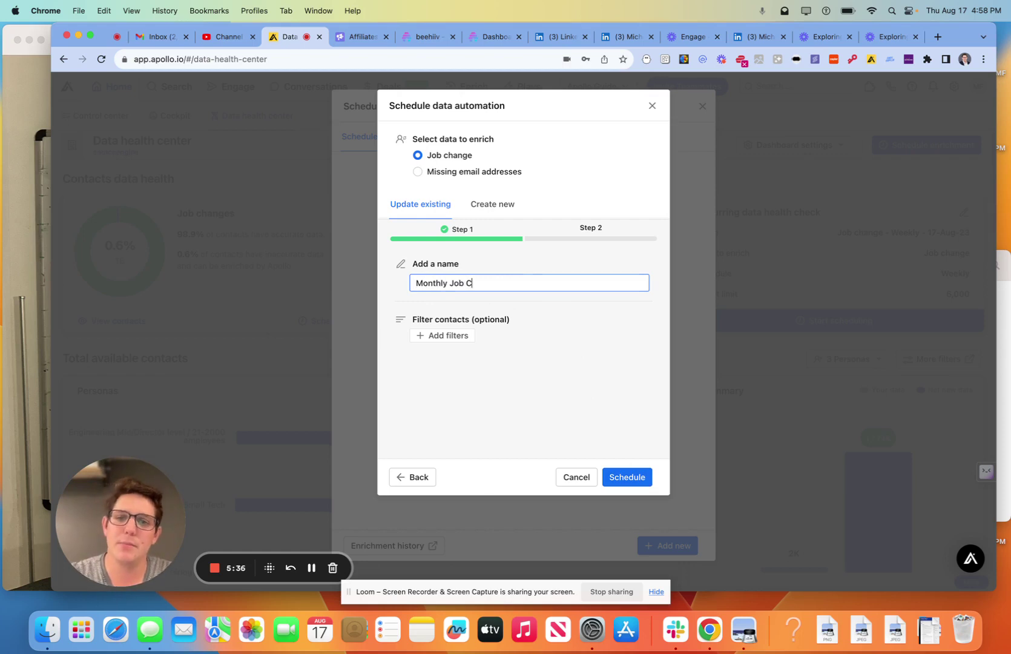
text(hange)
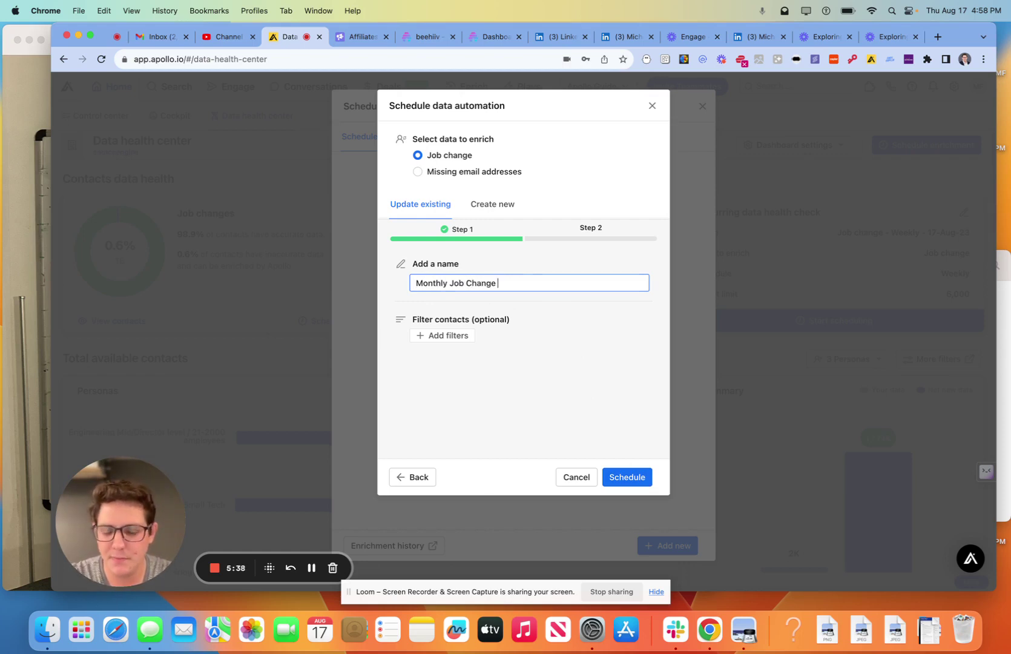
click(439, 318)
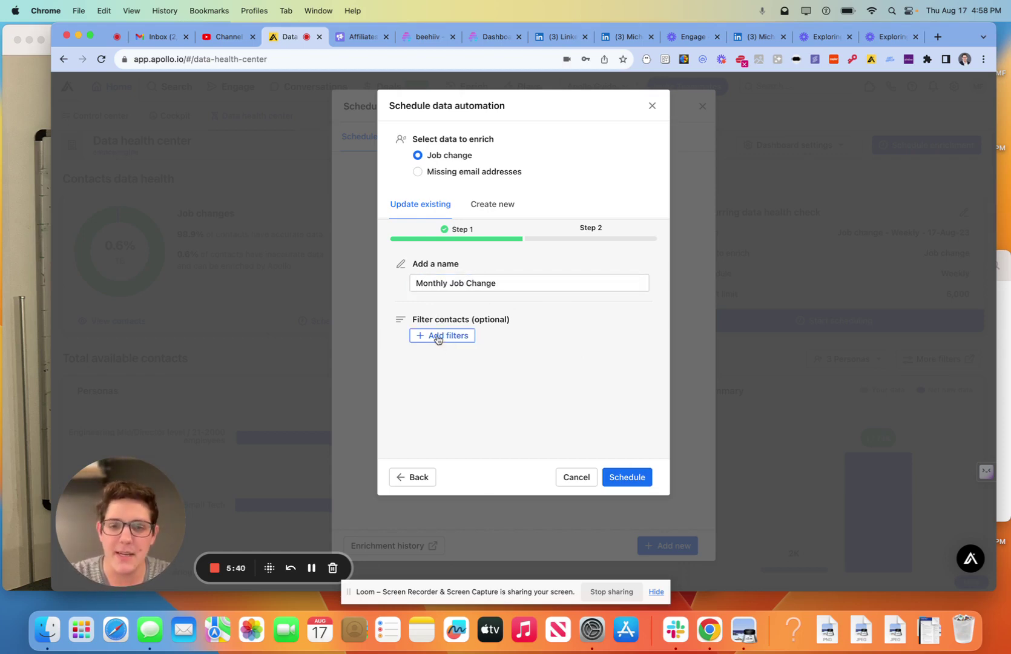
- Open the Filter contacts list and browse its person, company, engagement and source filters
click(438, 338)
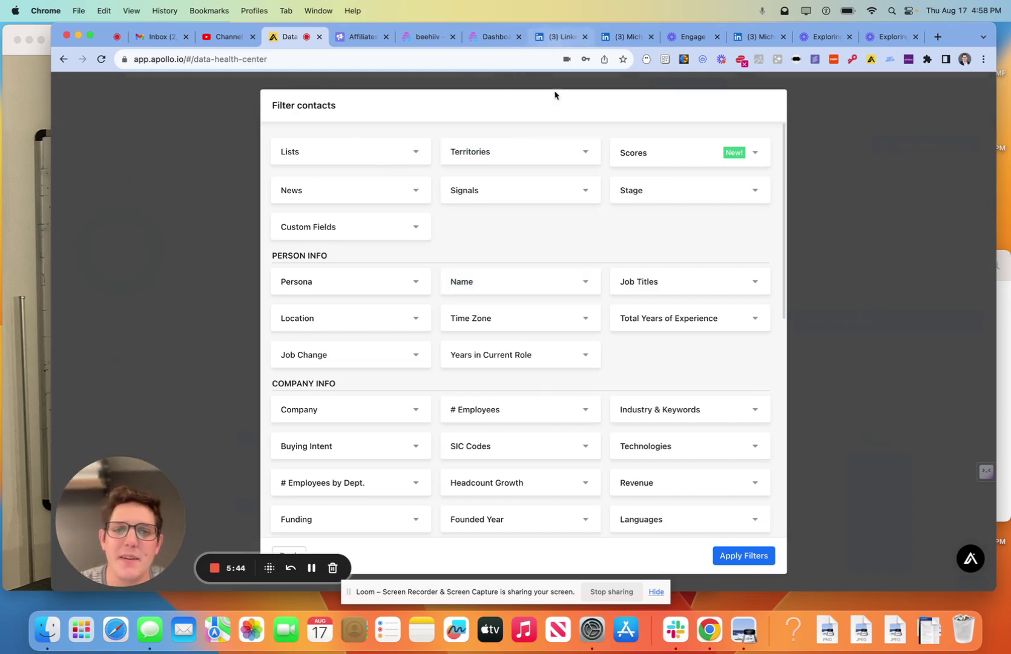
scroll(551, 174, down, 8)
scroll(552, 175, up, 1)
scroll(553, 176, up, 10)
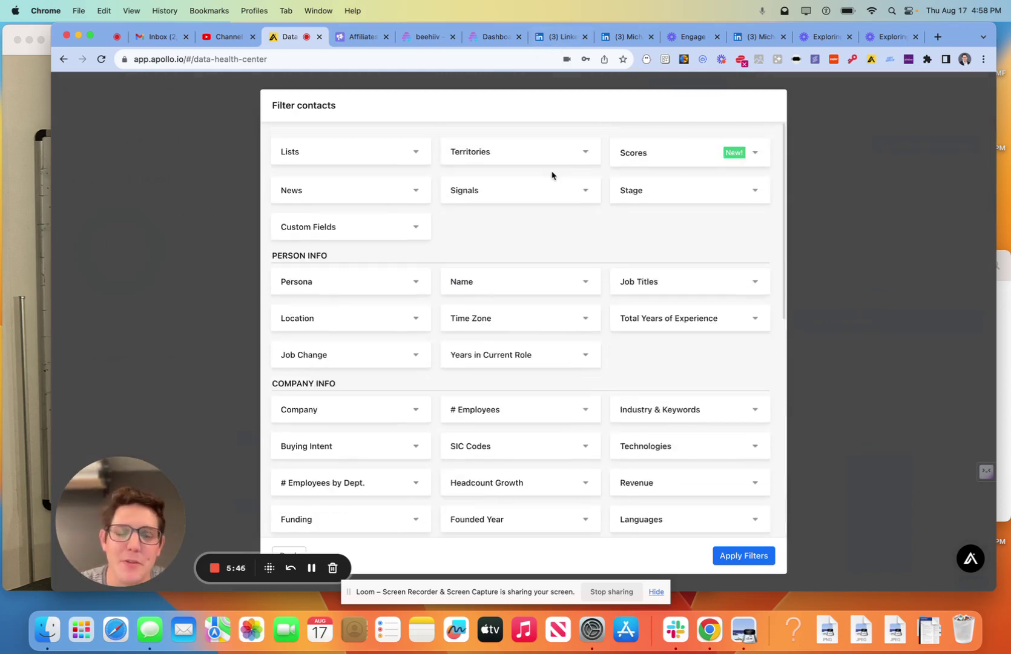
scroll(552, 176, down, 8)
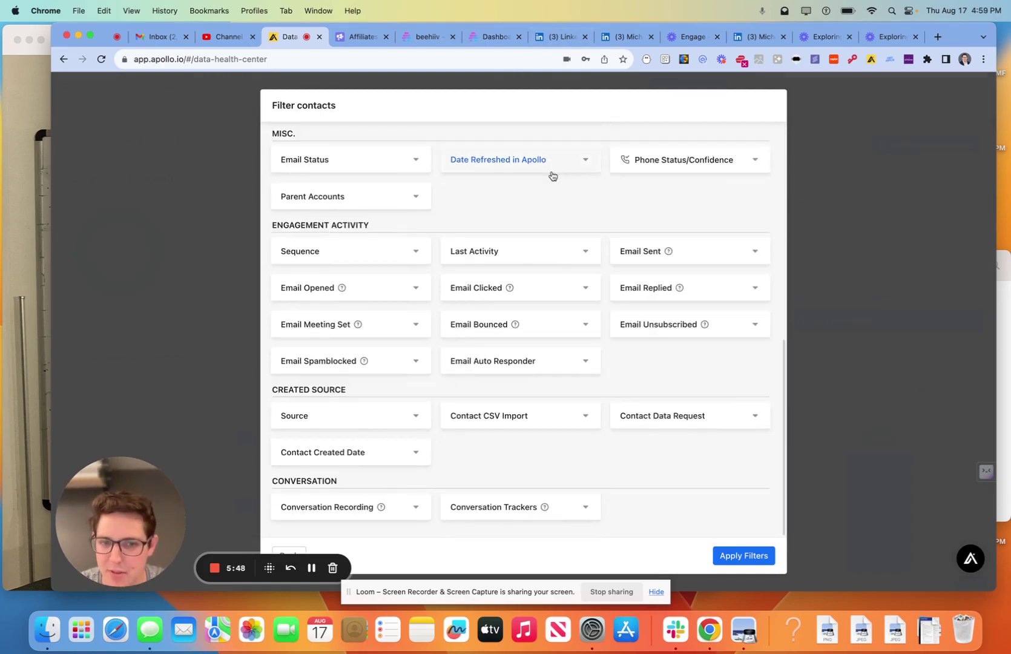
scroll(551, 176, up, 1)
scroll(552, 175, up, 10)
scroll(552, 175, down, 8)
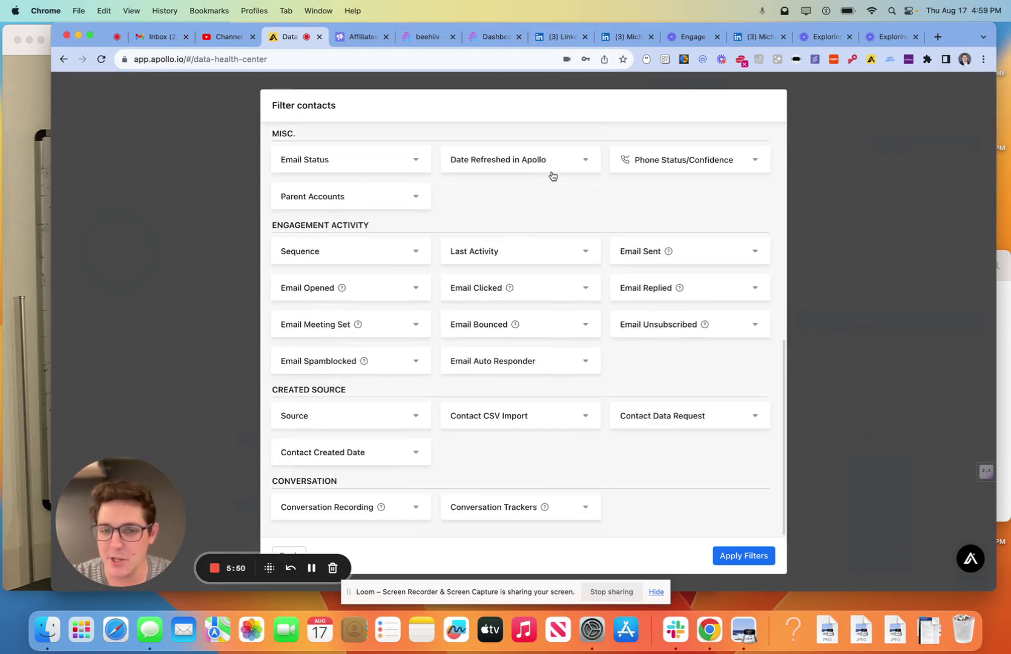
scroll(552, 175, up, 2)
scroll(553, 176, up, 8)
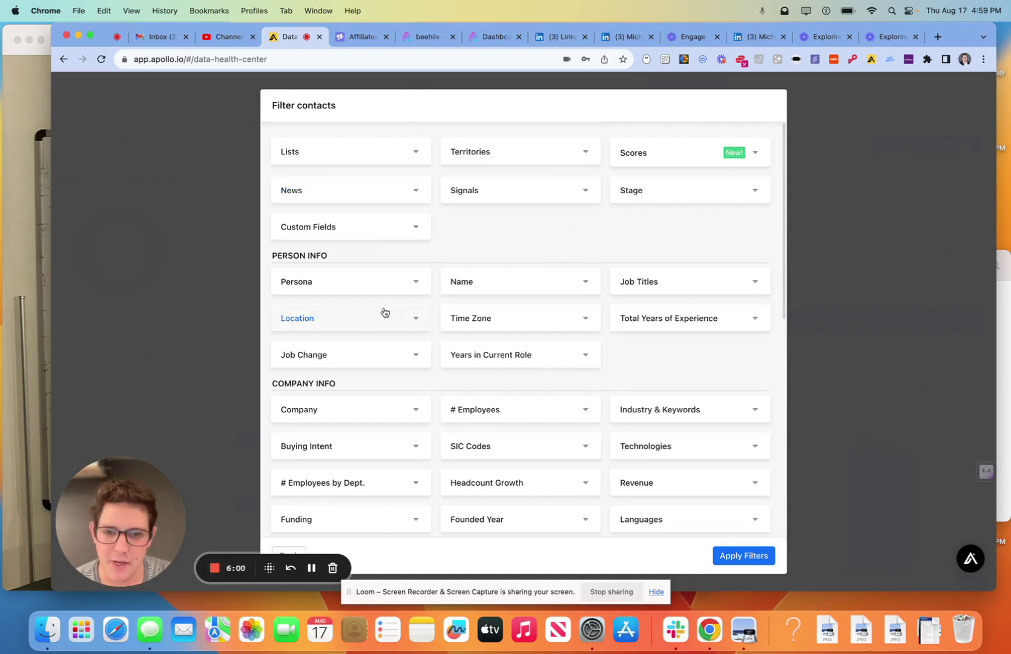
scroll(384, 312, down, 10)
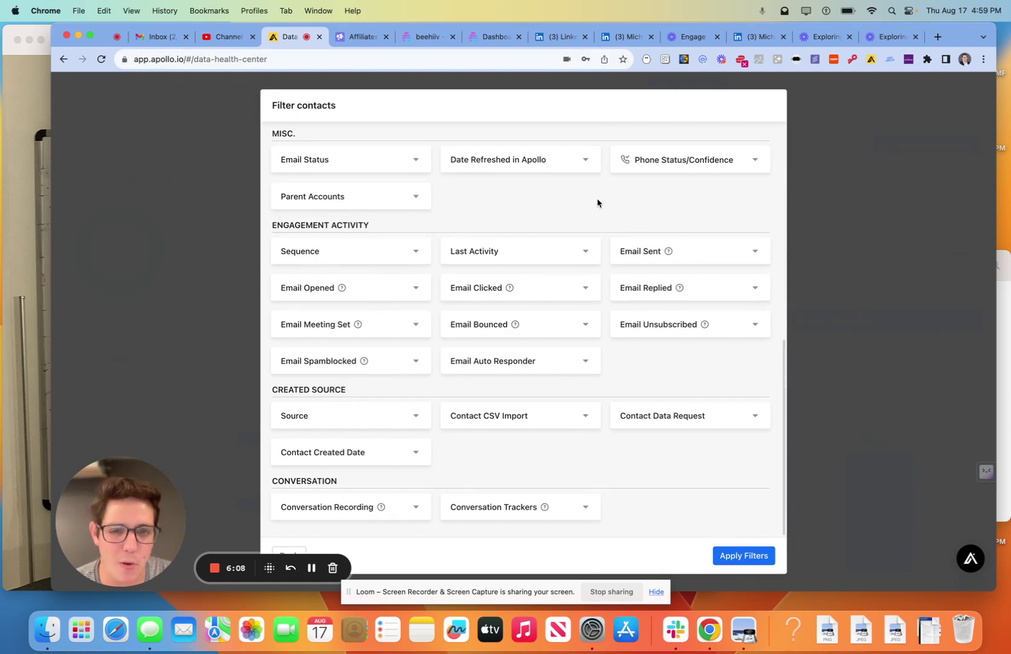
scroll(599, 201, up, 10)
scroll(598, 204, down, 10)
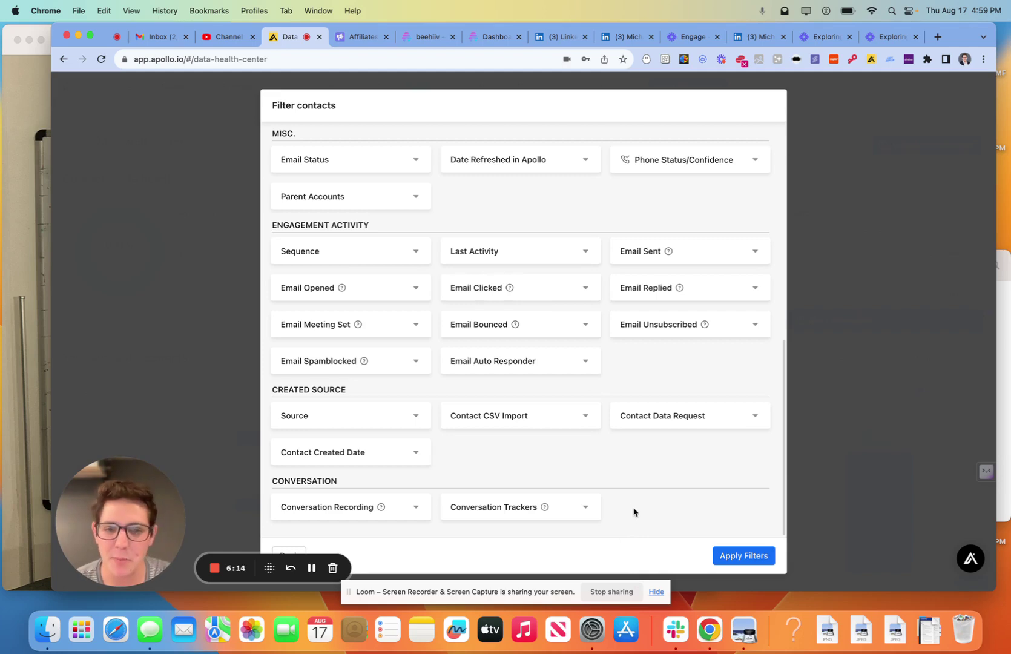
drag(634, 511, 543, 330)
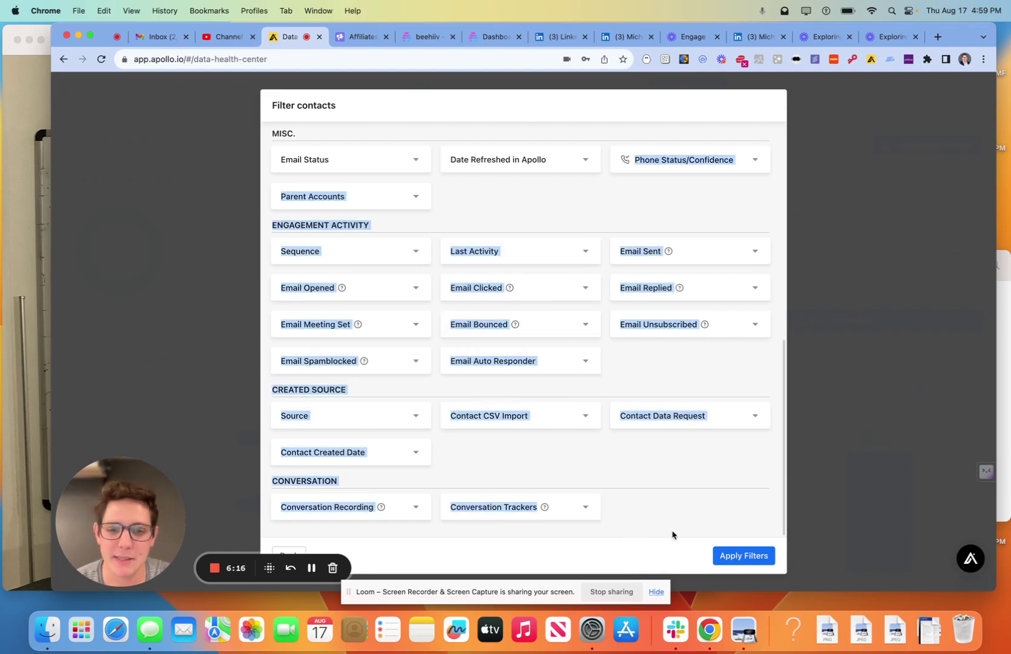